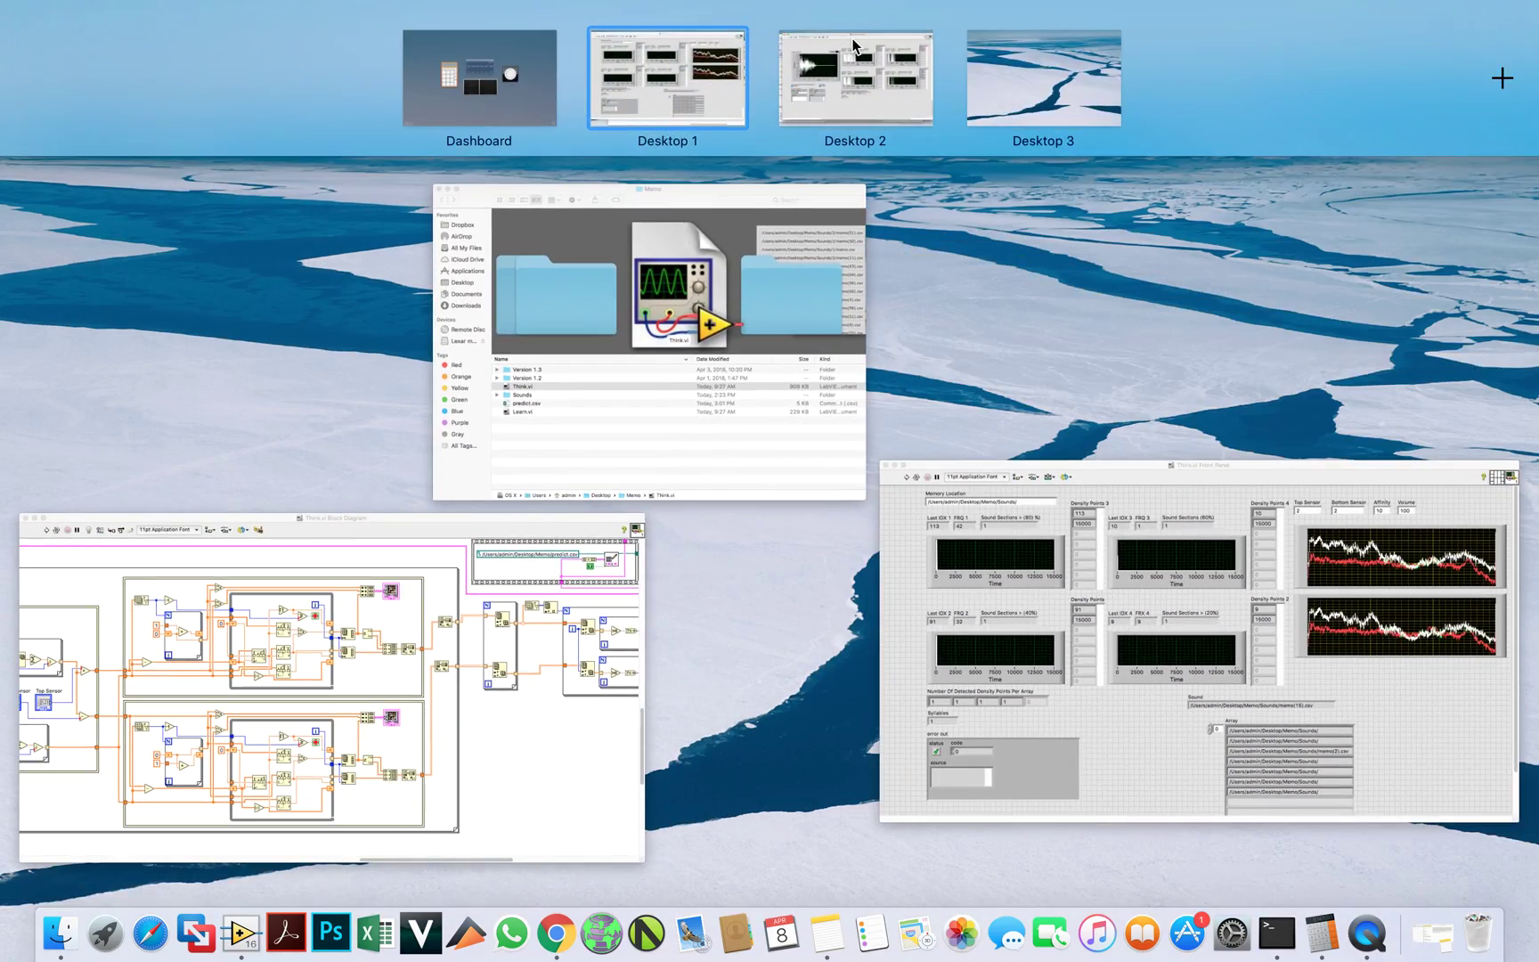
# Glance at the Think.vi desktop, then return to Learn.vi's full-screen front panel
pyautogui.click(853, 45)
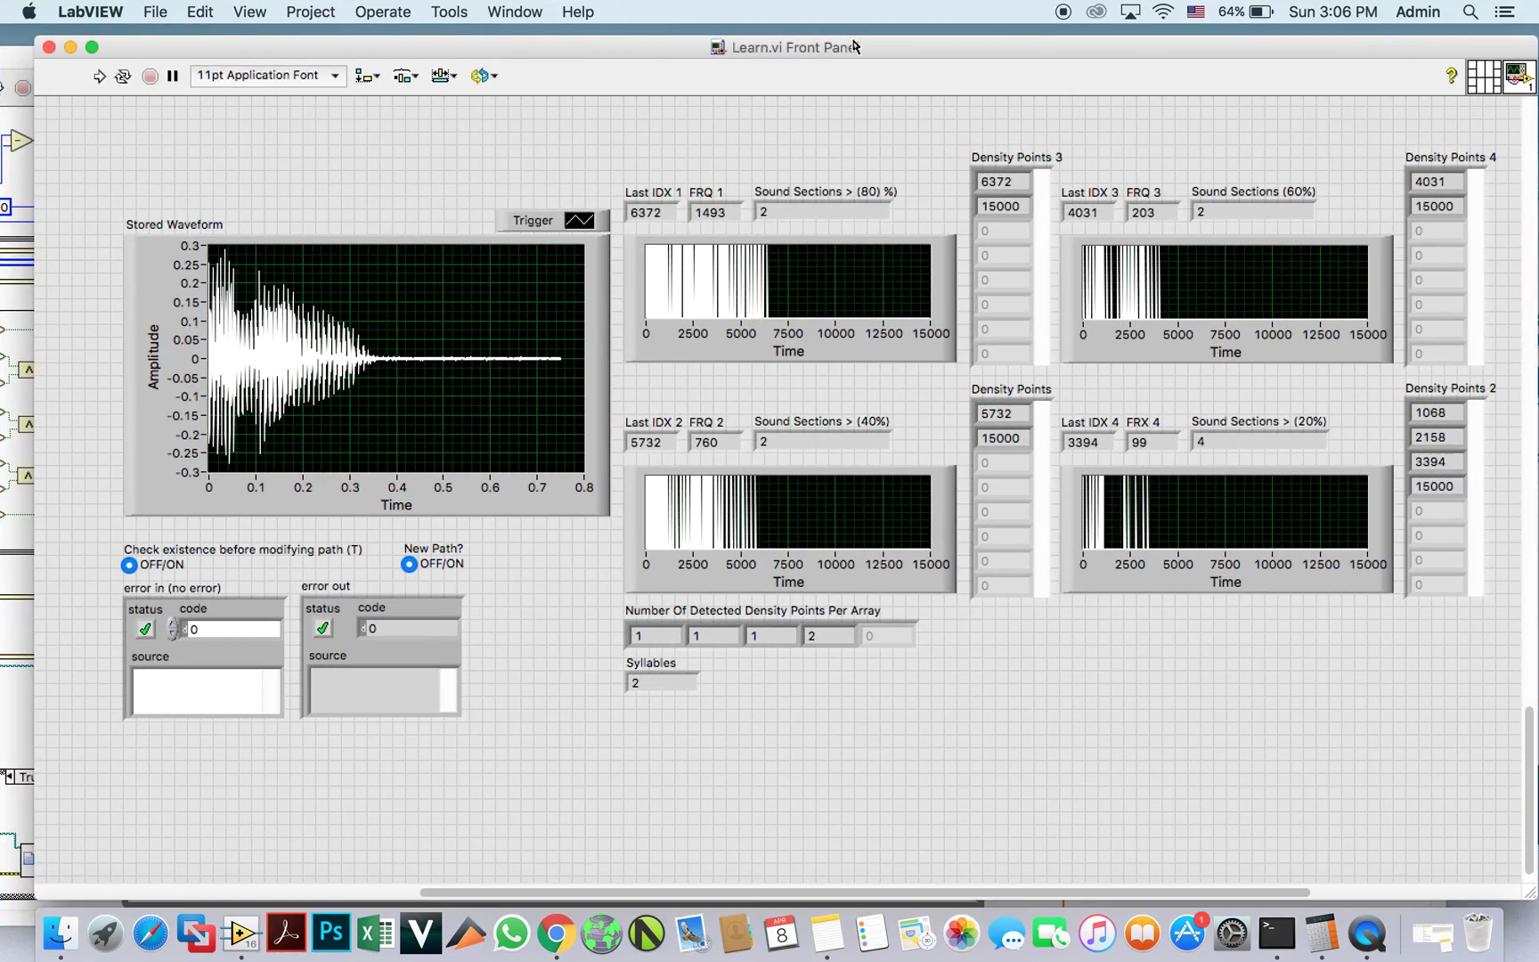
pyautogui.hotkey('ctrl', 'Up')
pyautogui.click(699, 47)
pyautogui.hotkey('ctrl', 'Up')
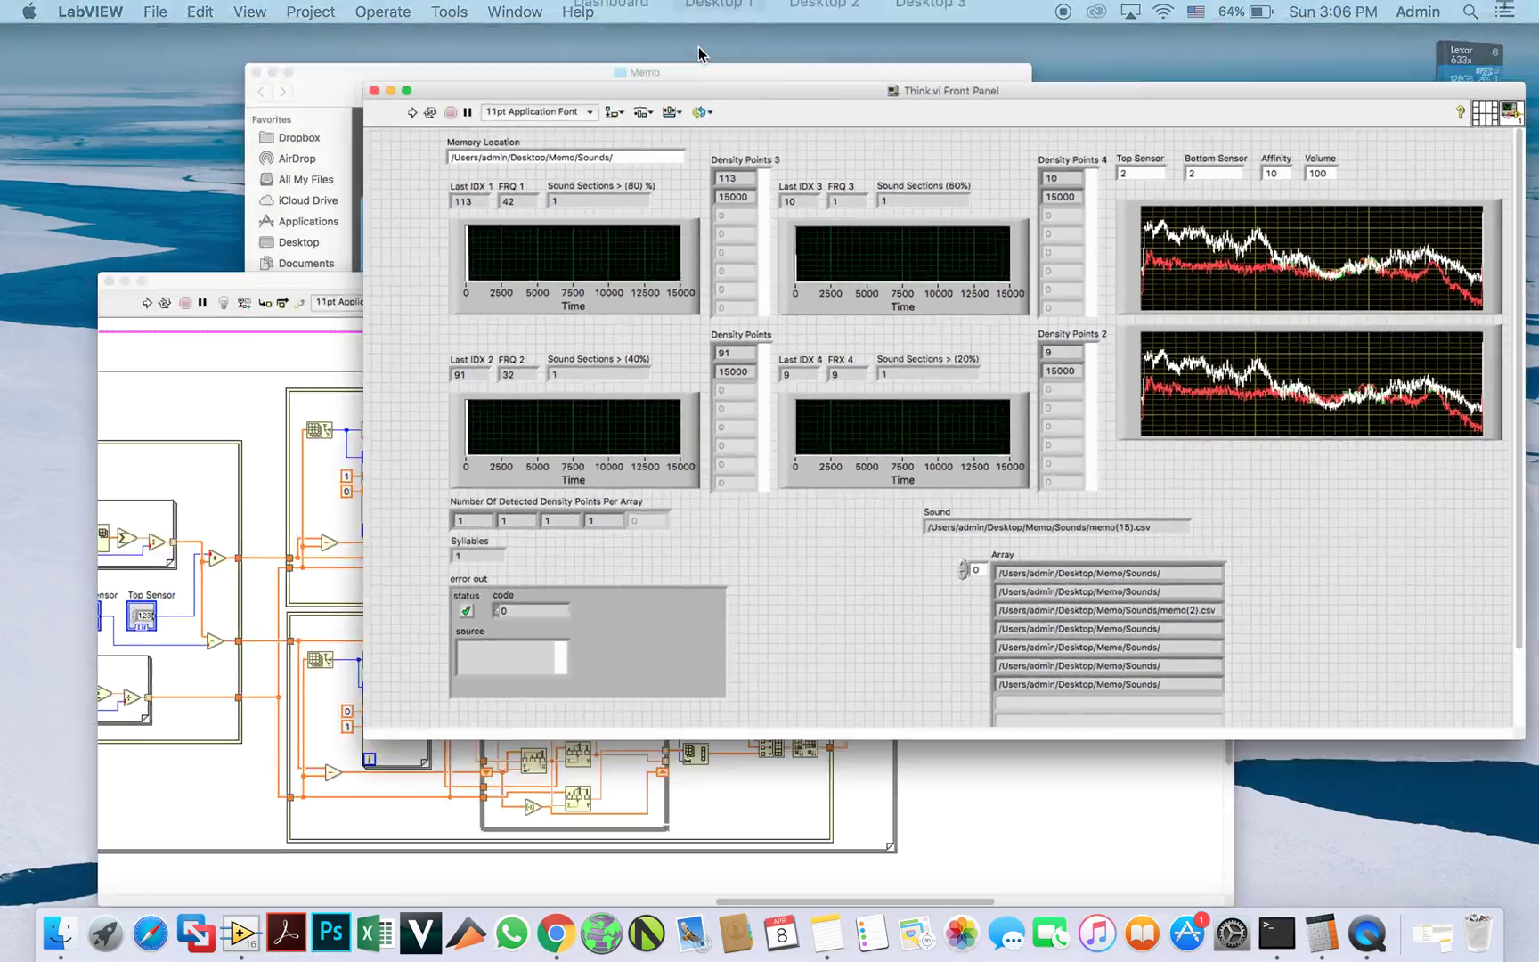
pyautogui.click(911, 46)
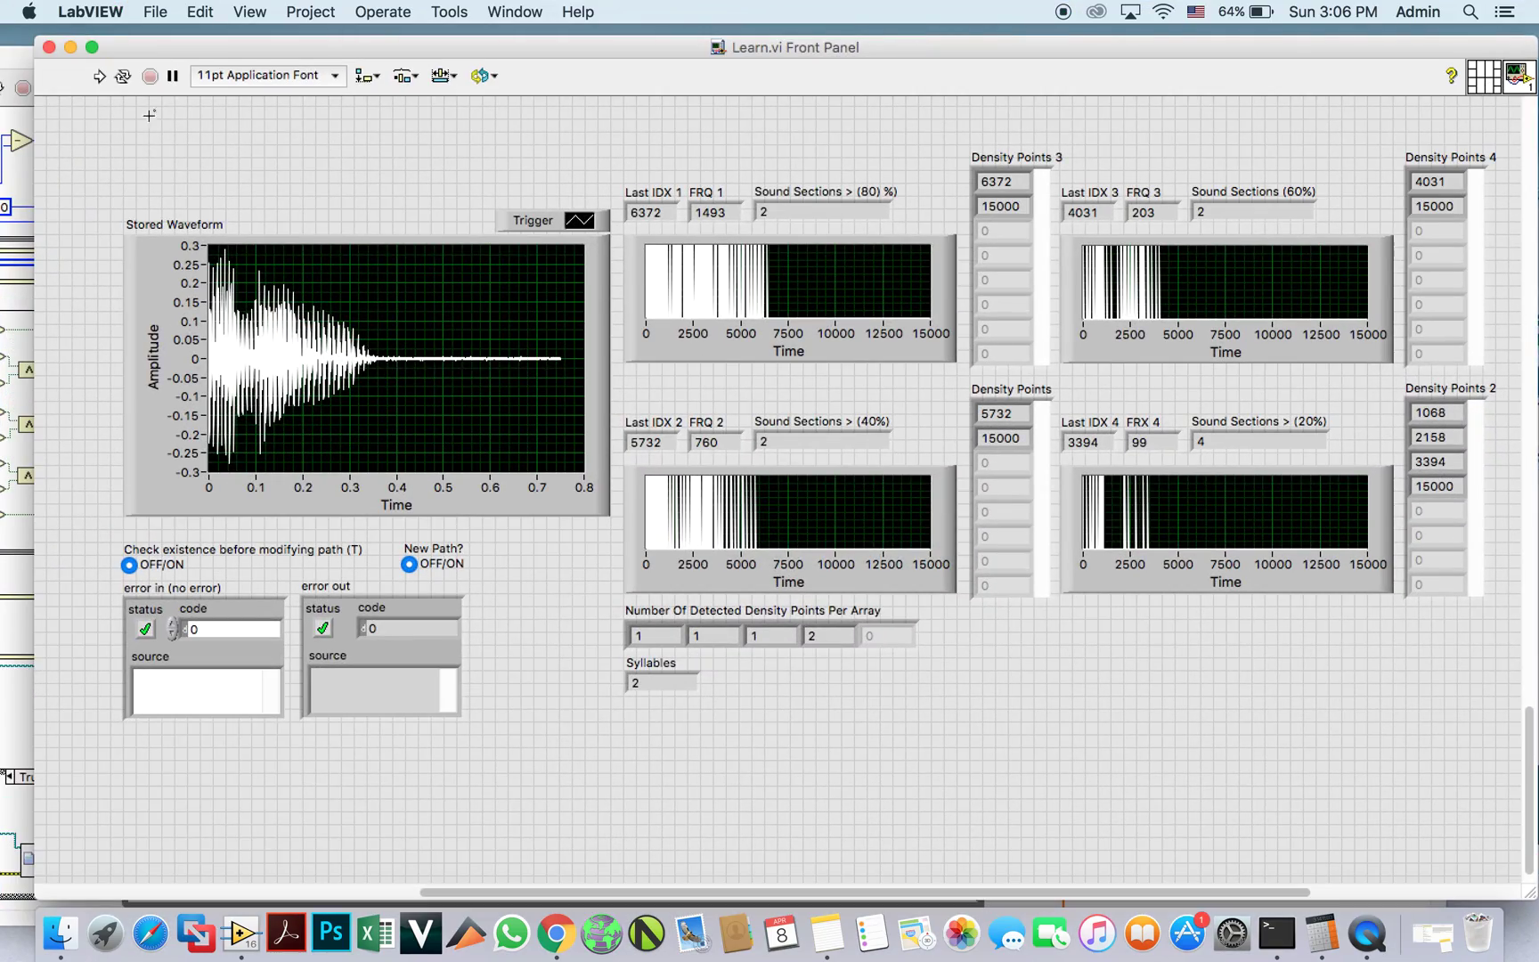
# Run Learn.vi continuously to capture a spoken word, then abort it
pyautogui.click(124, 76)
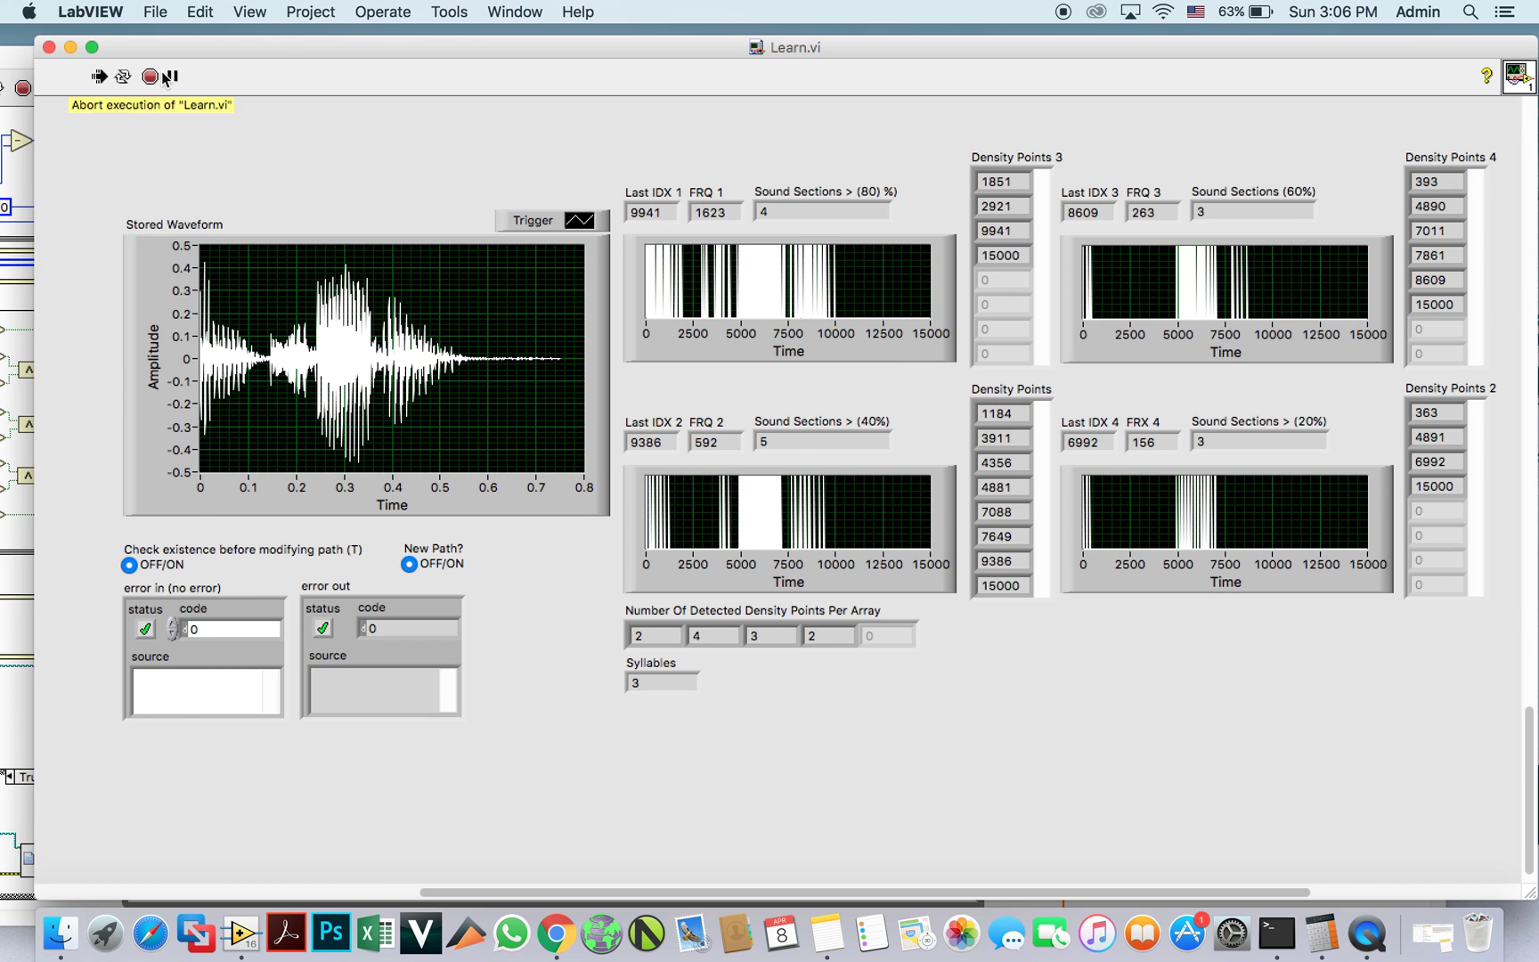
pyautogui.click(151, 77)
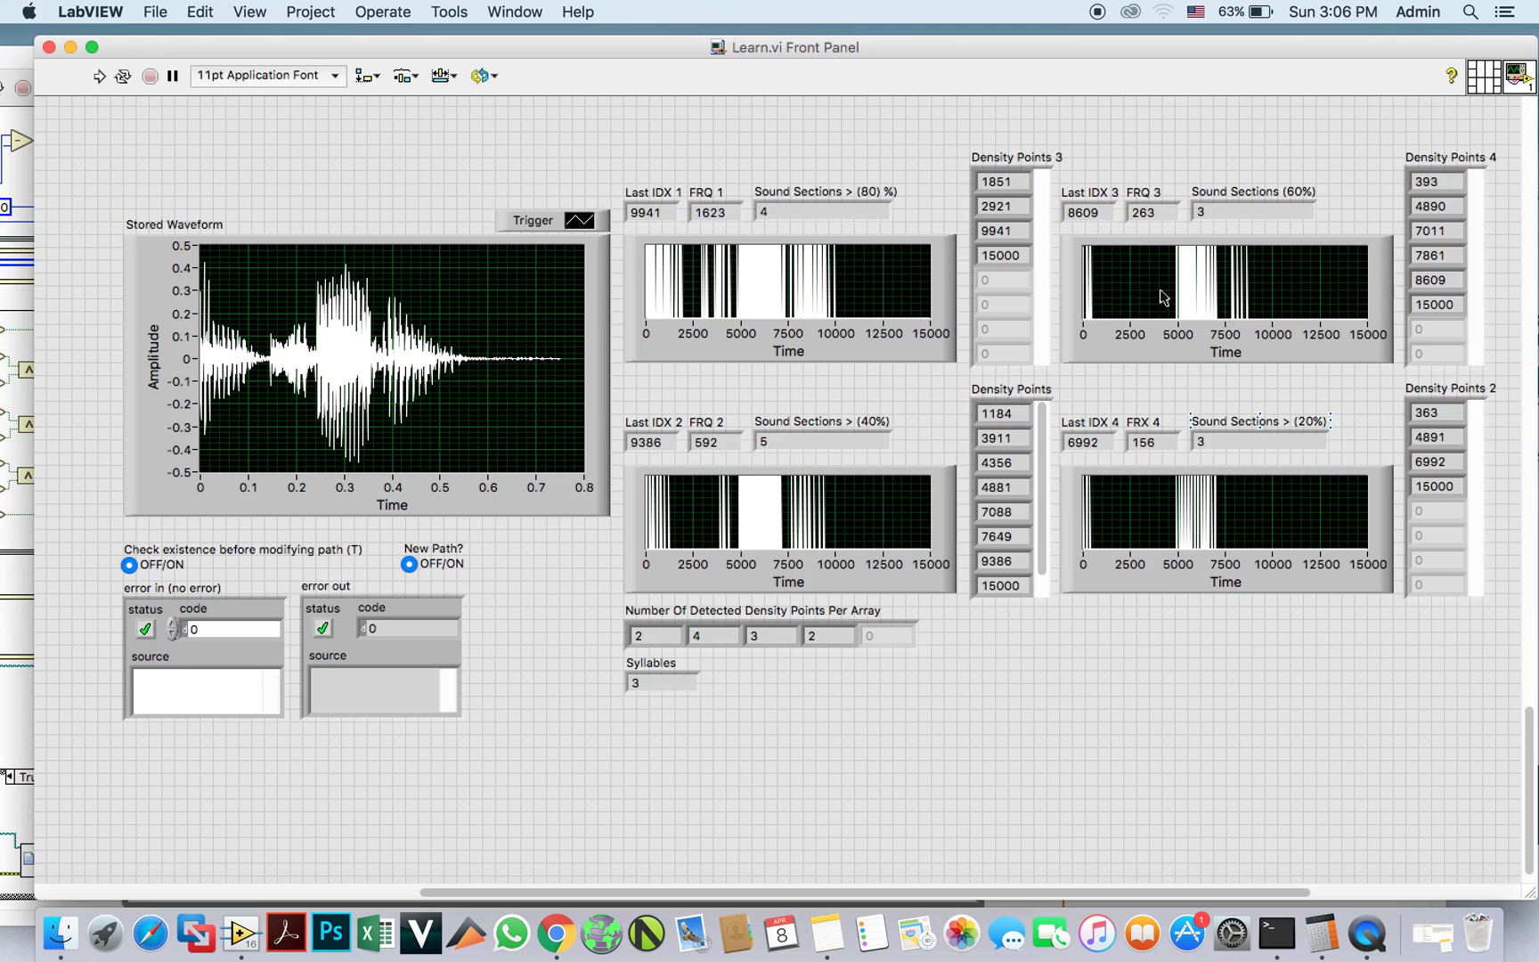
# Bring Learn.vi's block diagram to the front via Mission Control
pyautogui.hotkey('ctrl', 'Up')
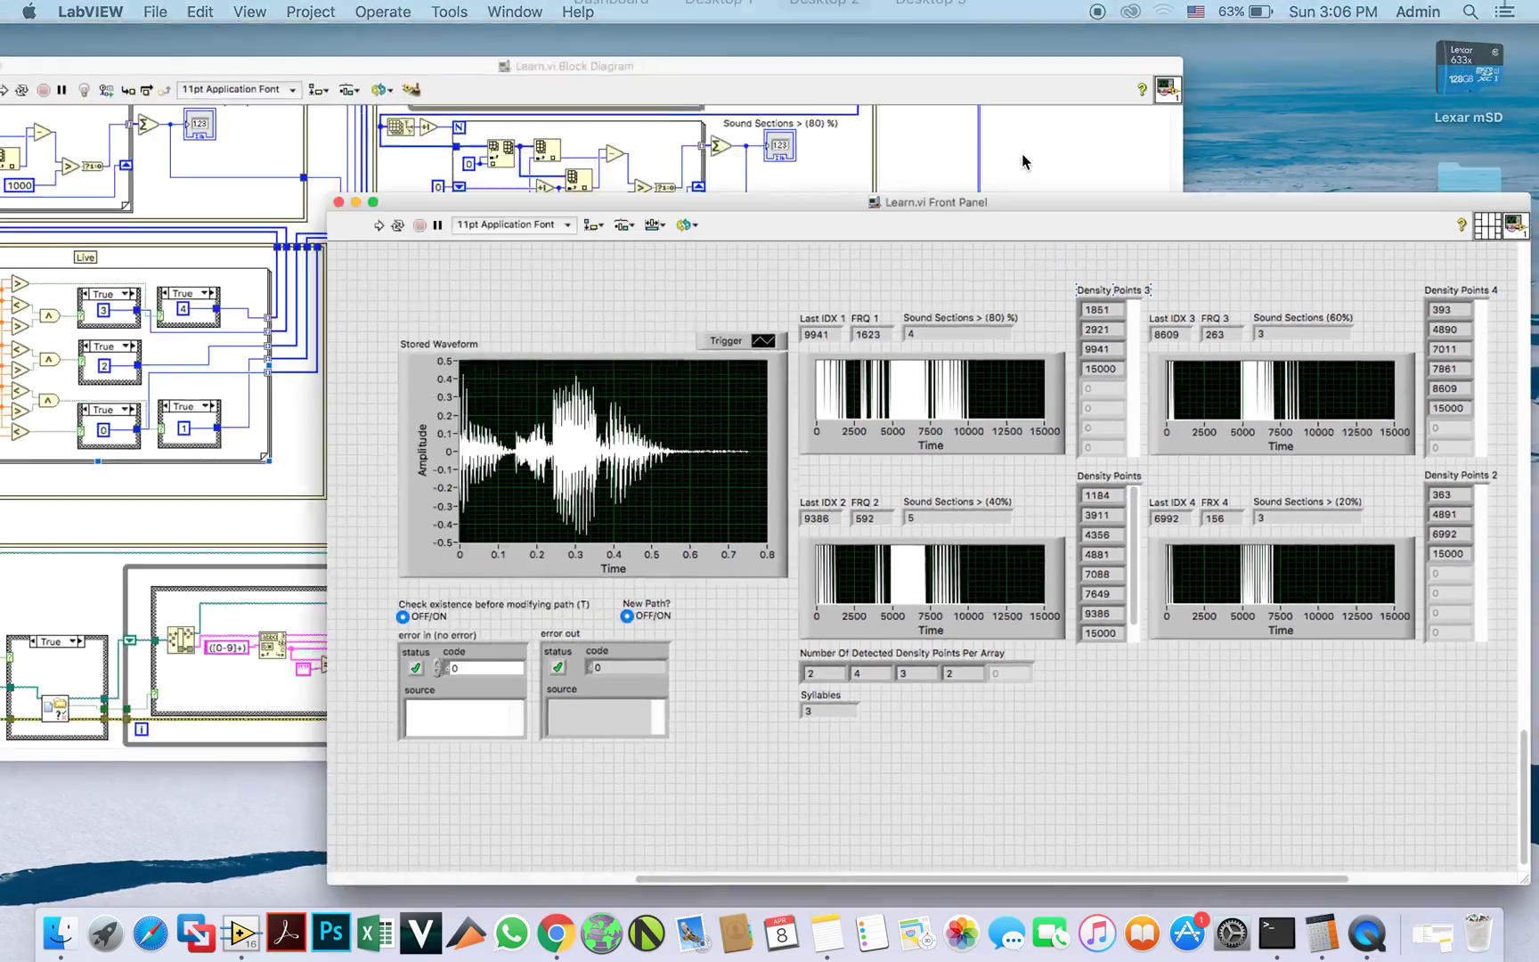
pyautogui.click(641, 172)
pyautogui.hscroll(-5, 589, 376)
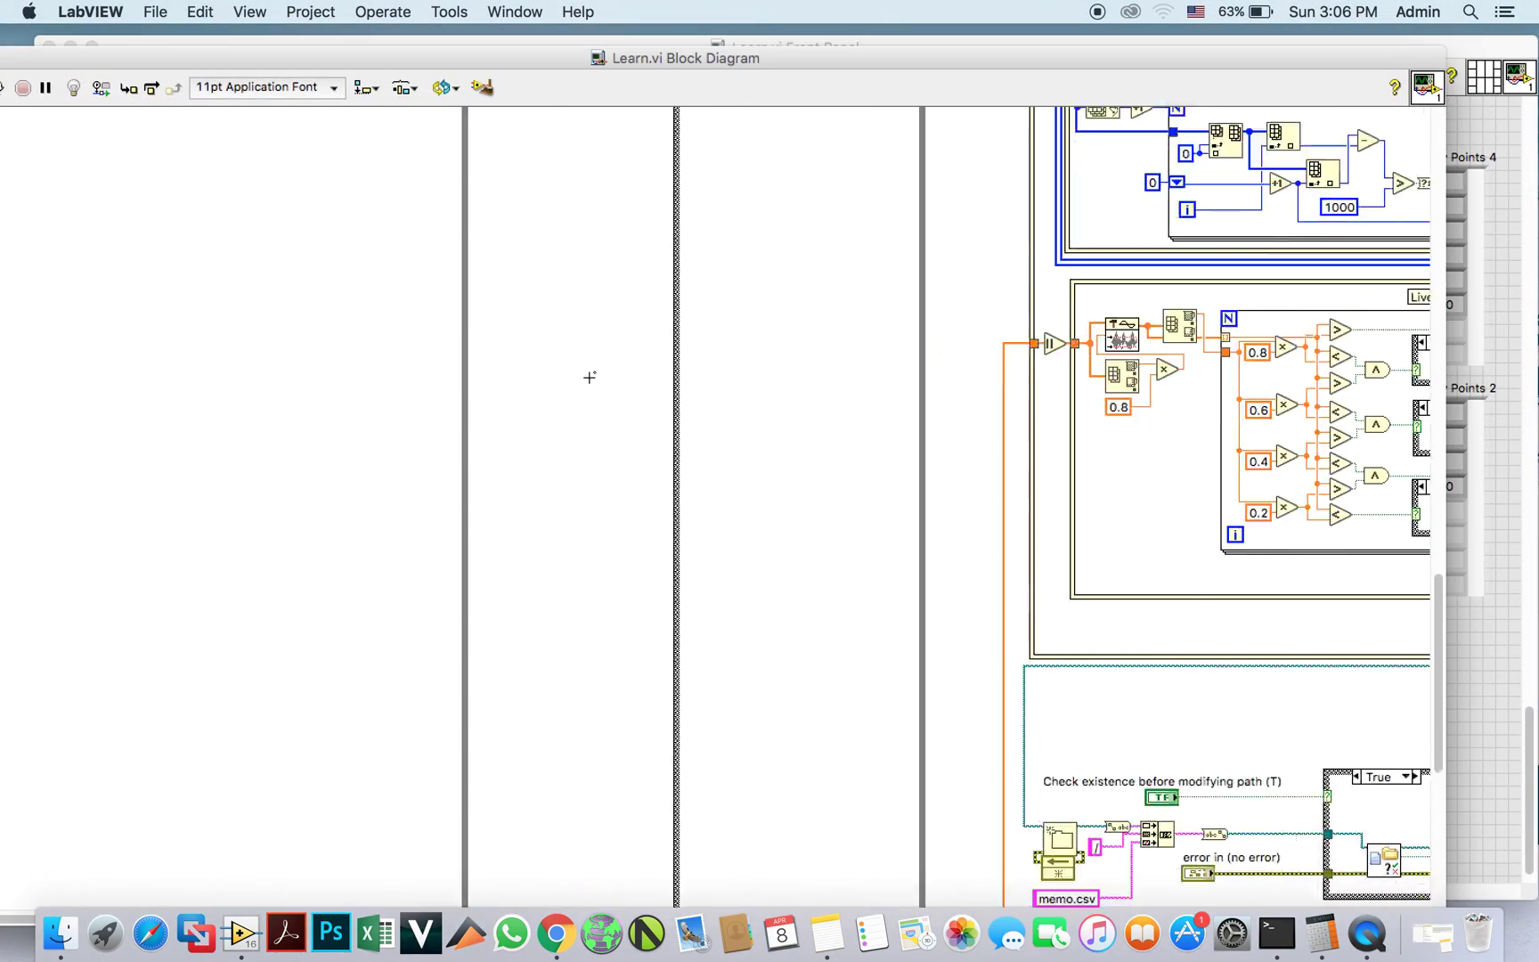
pyautogui.hscroll(10, 590, 376)
pyautogui.scroll(3, 590, 377)
pyautogui.scroll(3, 589, 377)
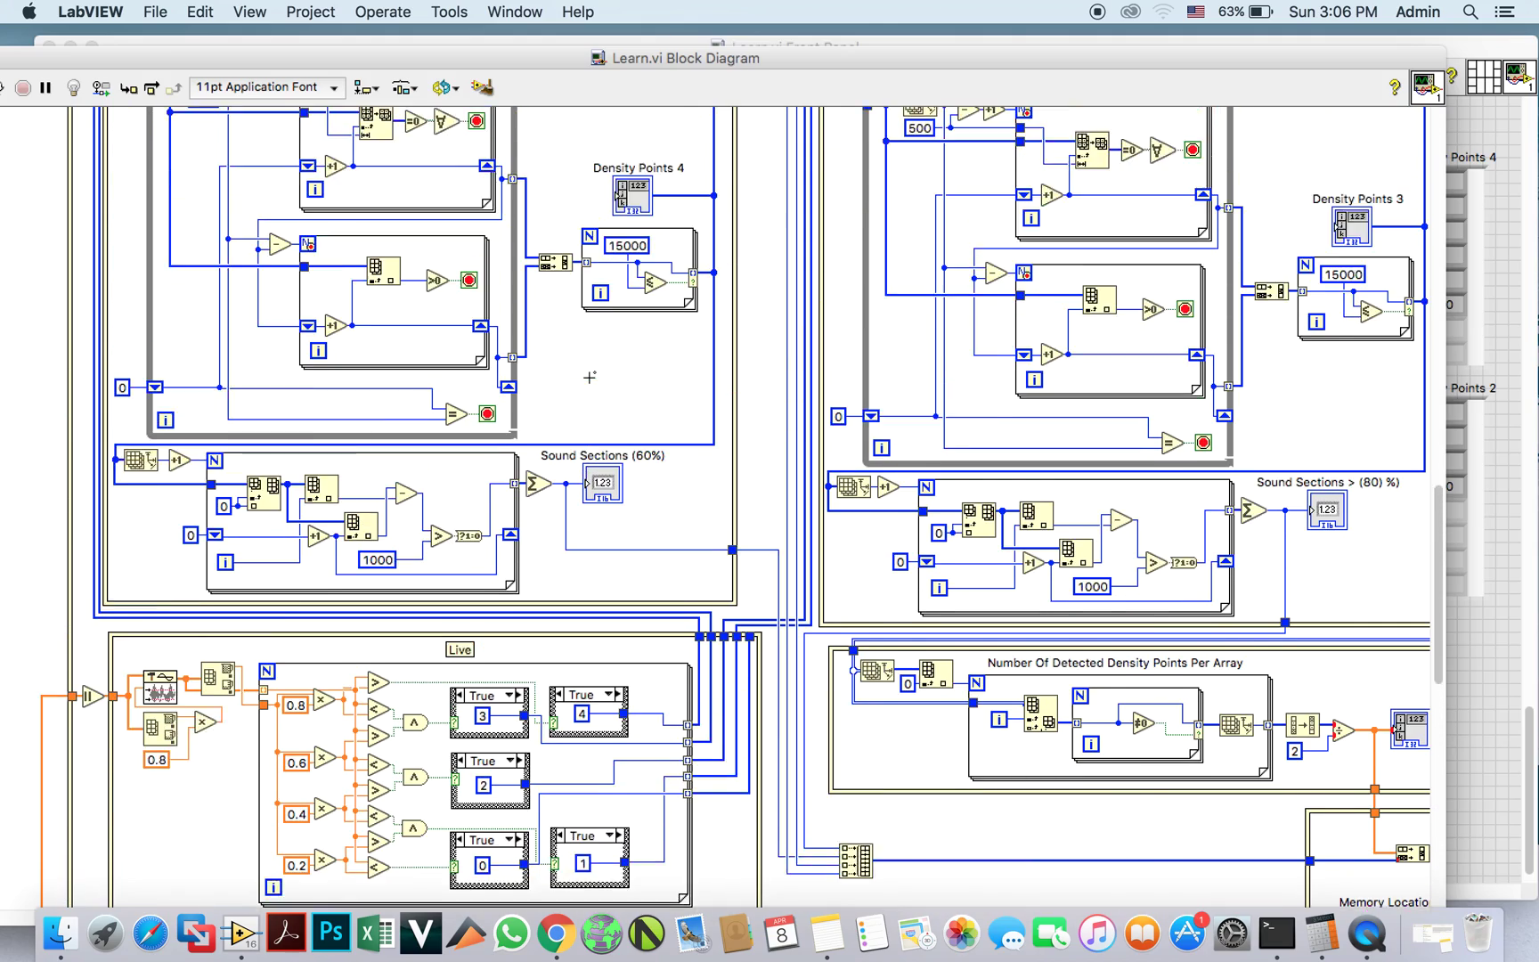
pyautogui.scroll(5, 589, 377)
pyautogui.scroll(5, 590, 376)
pyautogui.scroll(5, 590, 376)
pyautogui.scroll(5, 590, 377)
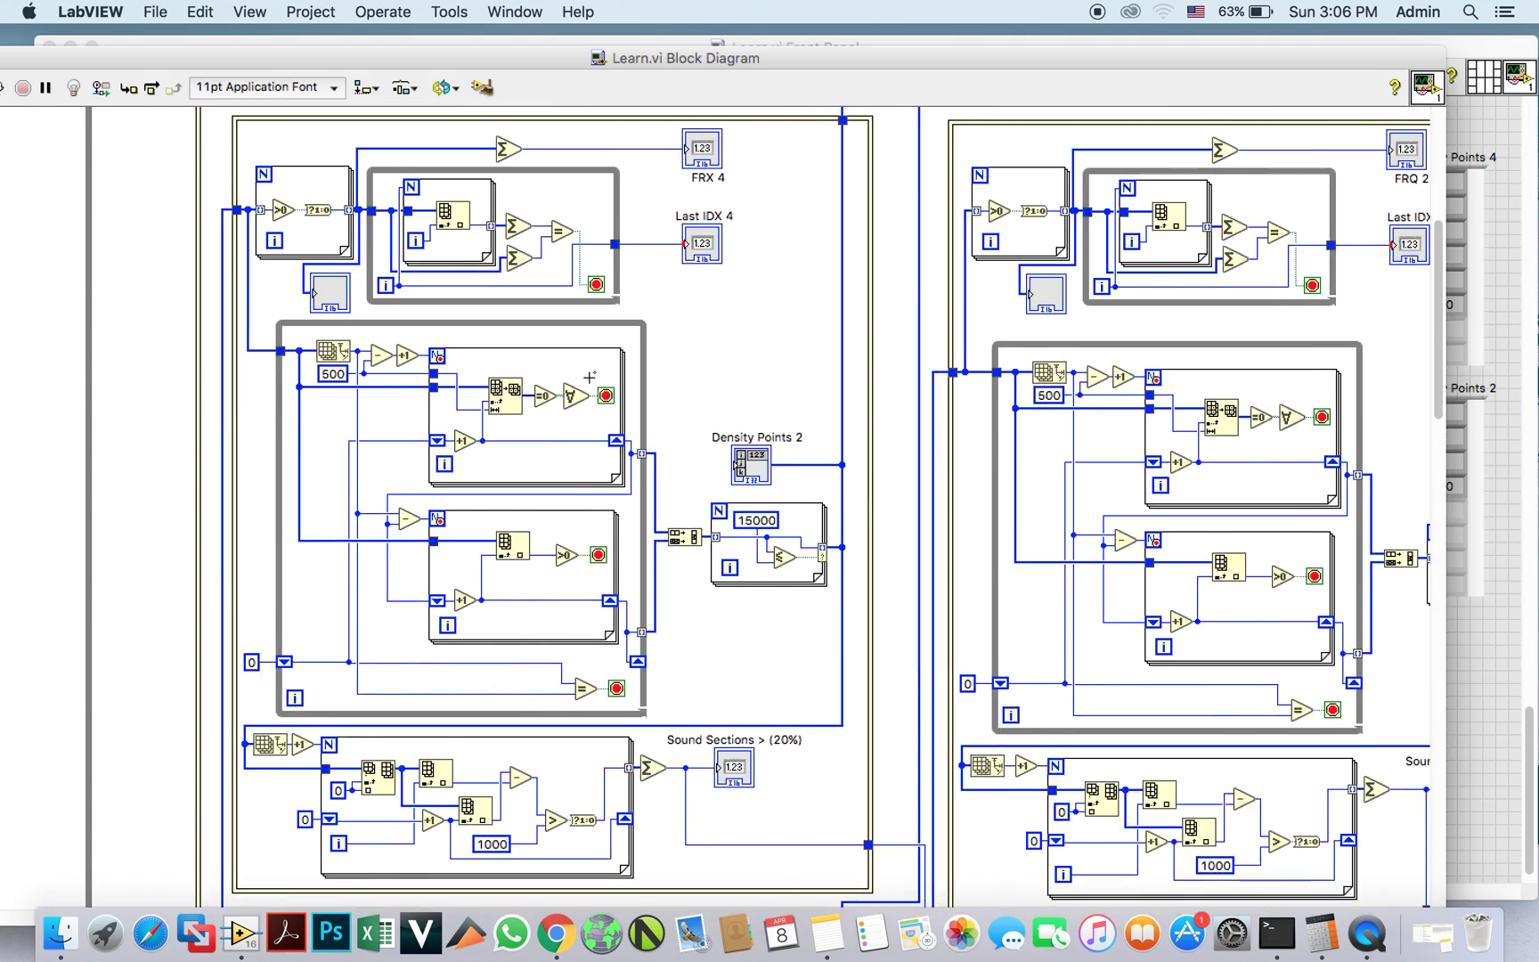
pyautogui.scroll(5, 590, 377)
pyautogui.scroll(-5, 589, 377)
pyautogui.scroll(-5, 589, 377)
pyautogui.hotkey('ctrl', 'Up')
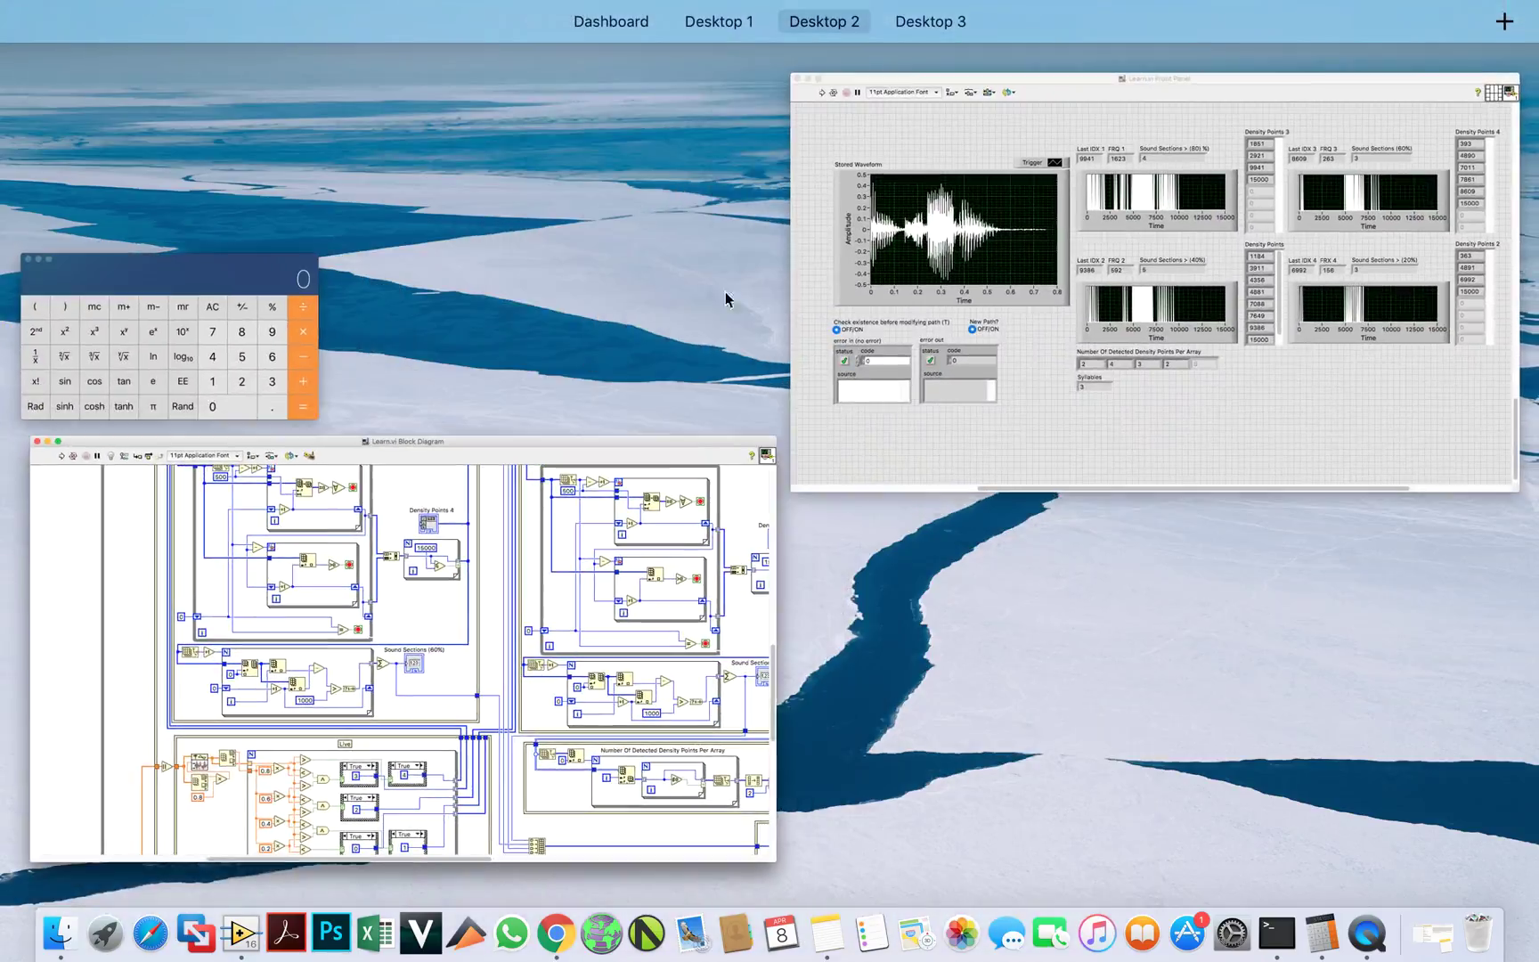
pyautogui.click(1155, 283)
pyautogui.hotkey('ctrl', 'Up')
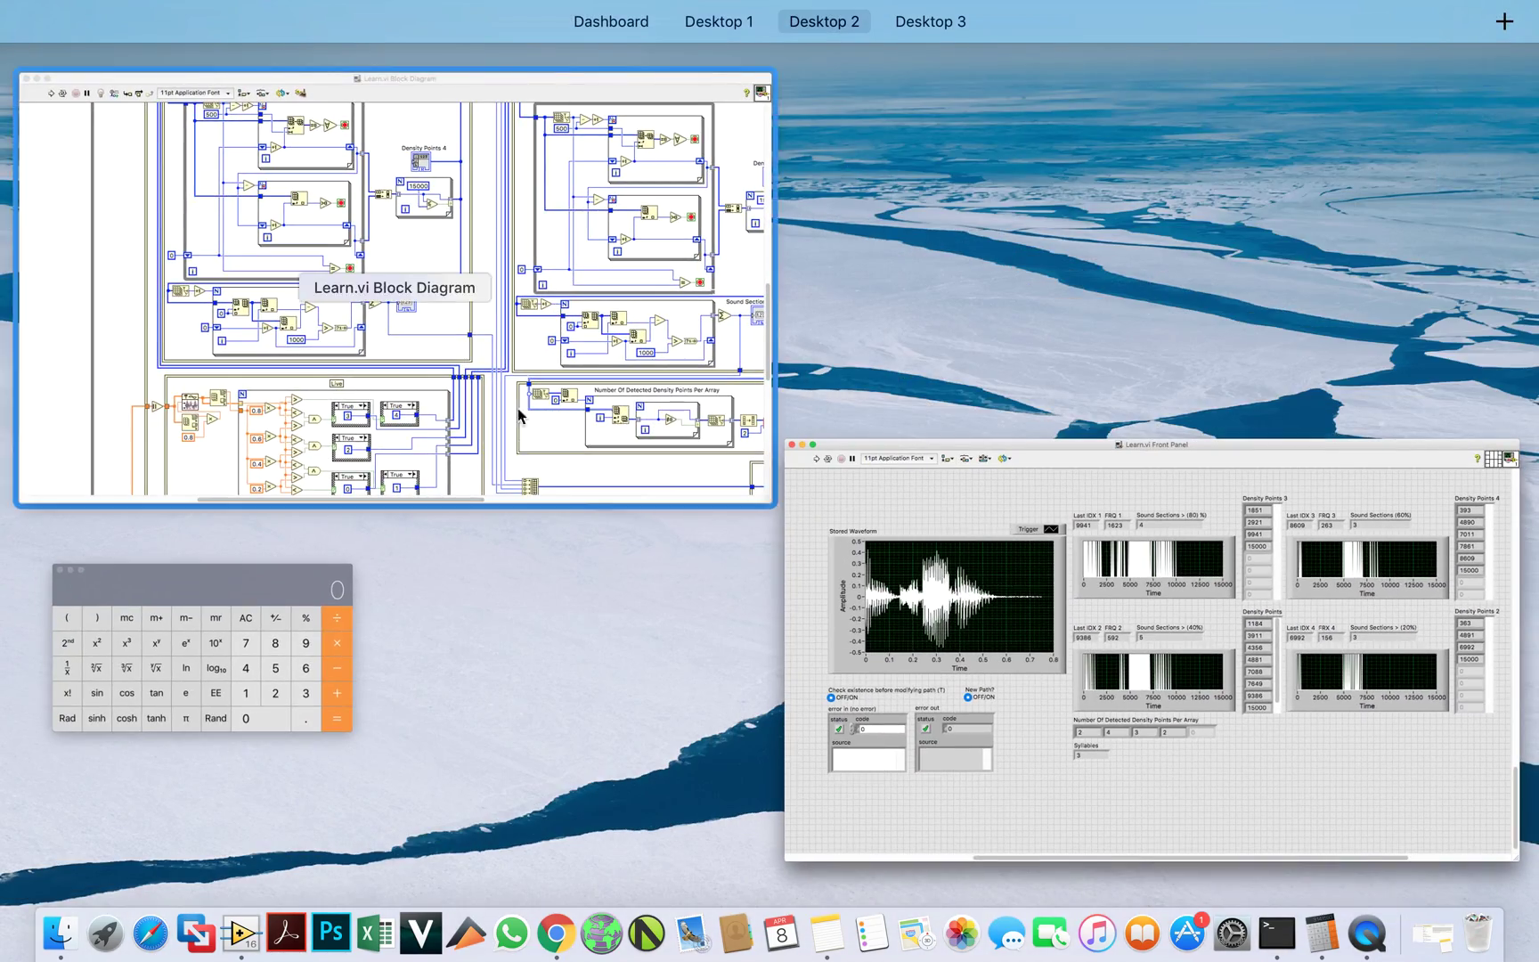
pyautogui.click(522, 374)
pyautogui.scroll(-10, 521, 375)
pyautogui.scroll(3, 578, 662)
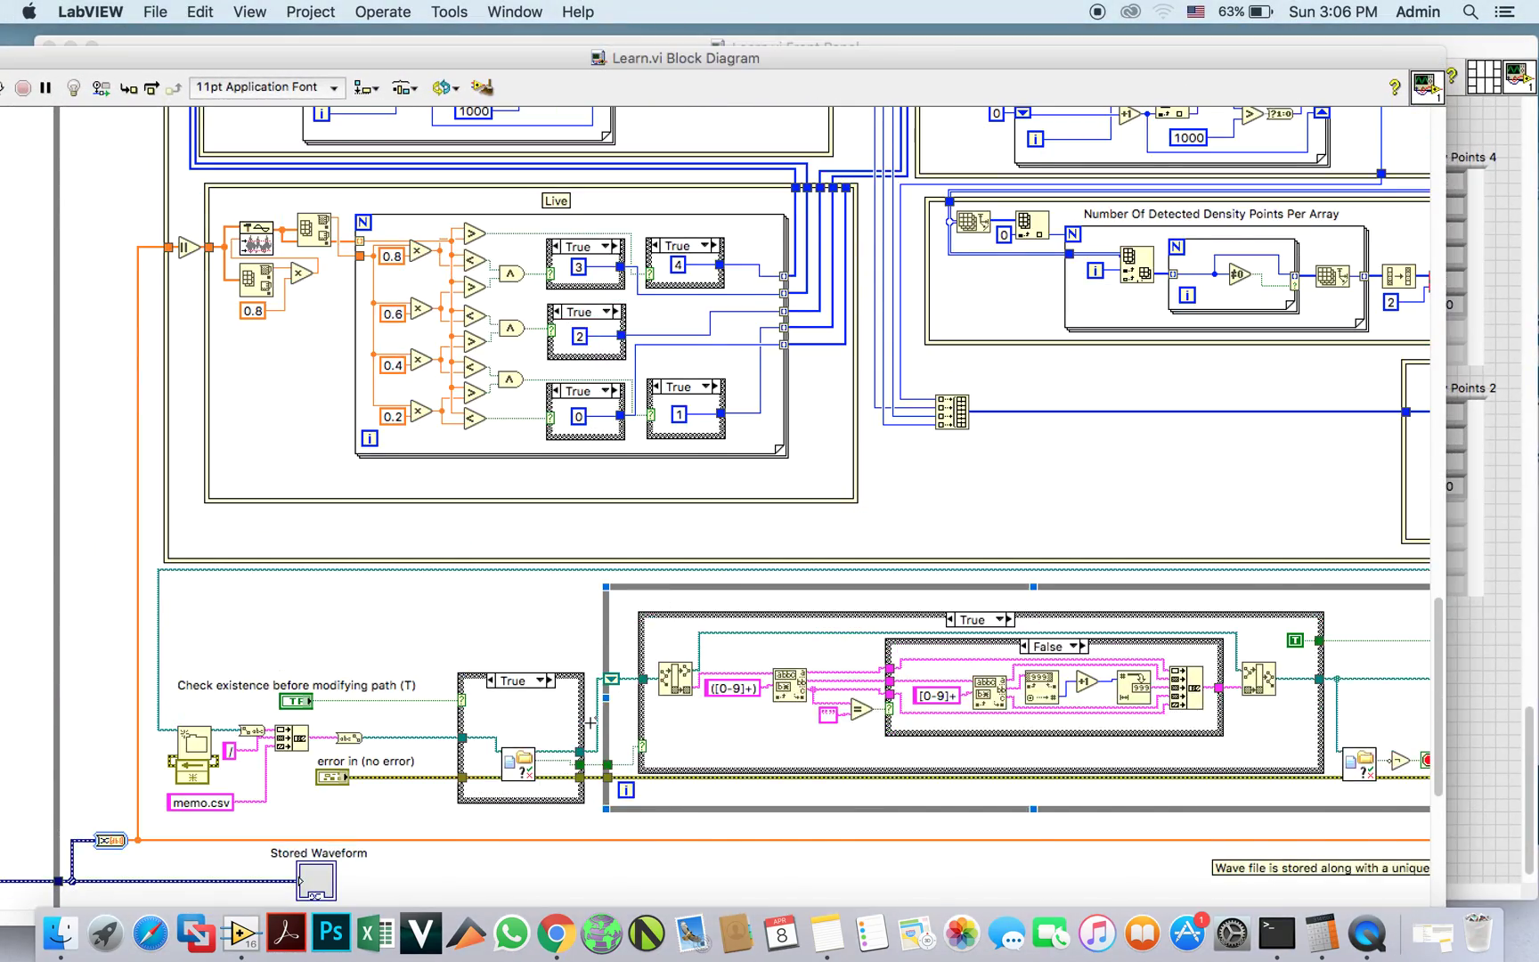
pyautogui.scroll(-1, 589, 721)
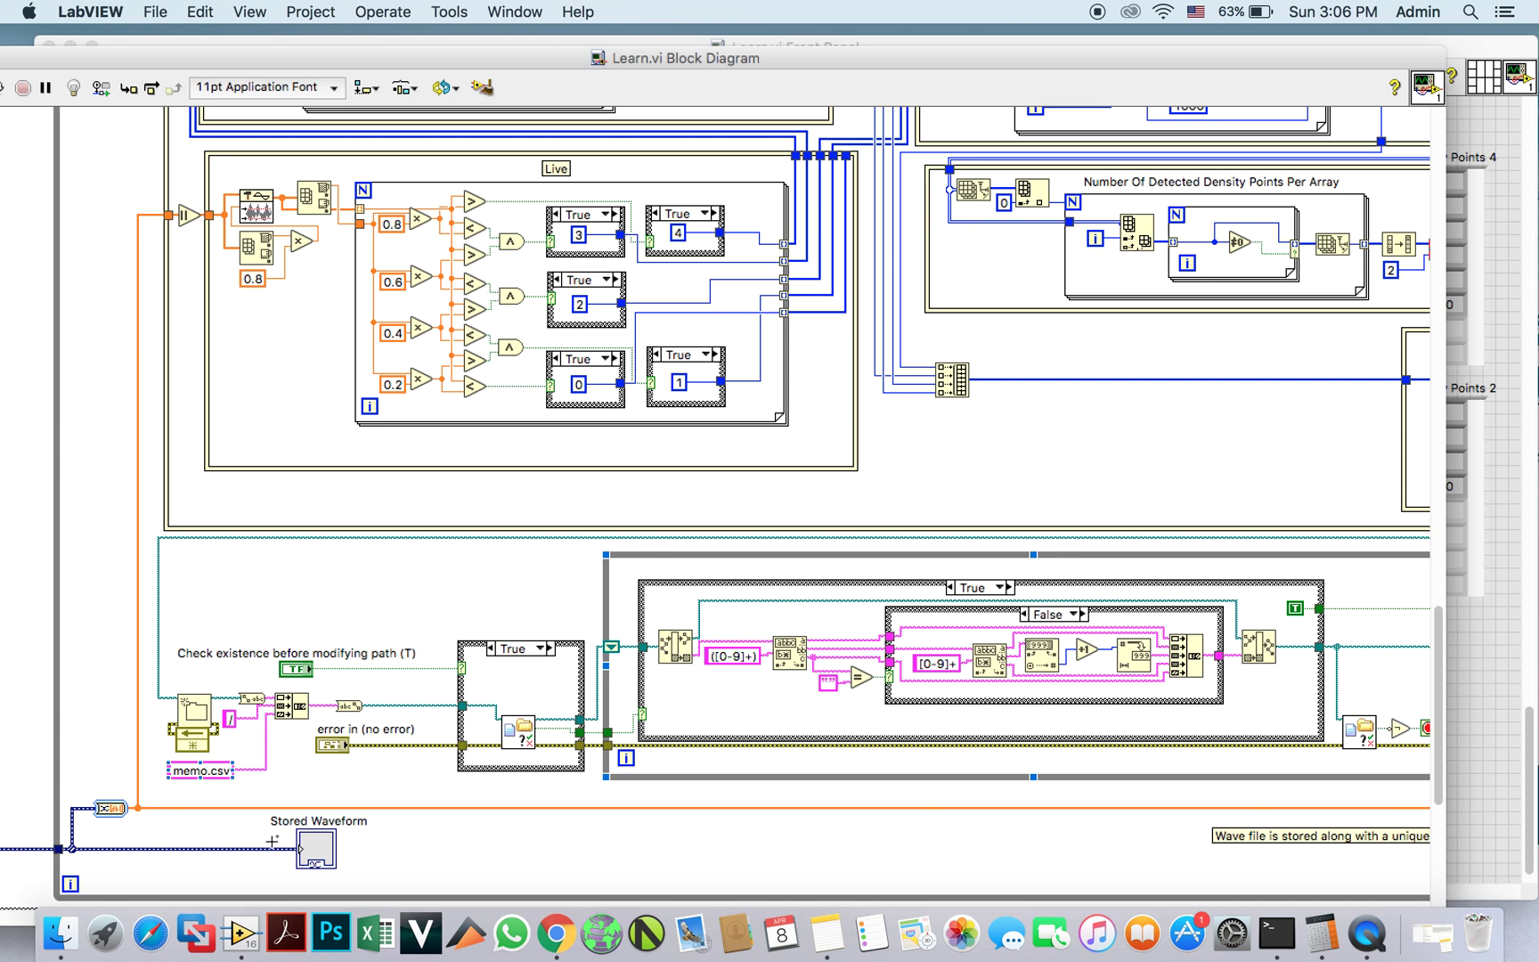
pyautogui.hscroll(-3, 272, 840)
pyautogui.hscroll(-3, 273, 841)
pyautogui.hscroll(-8, 274, 841)
pyautogui.hscroll(-2, 361, 830)
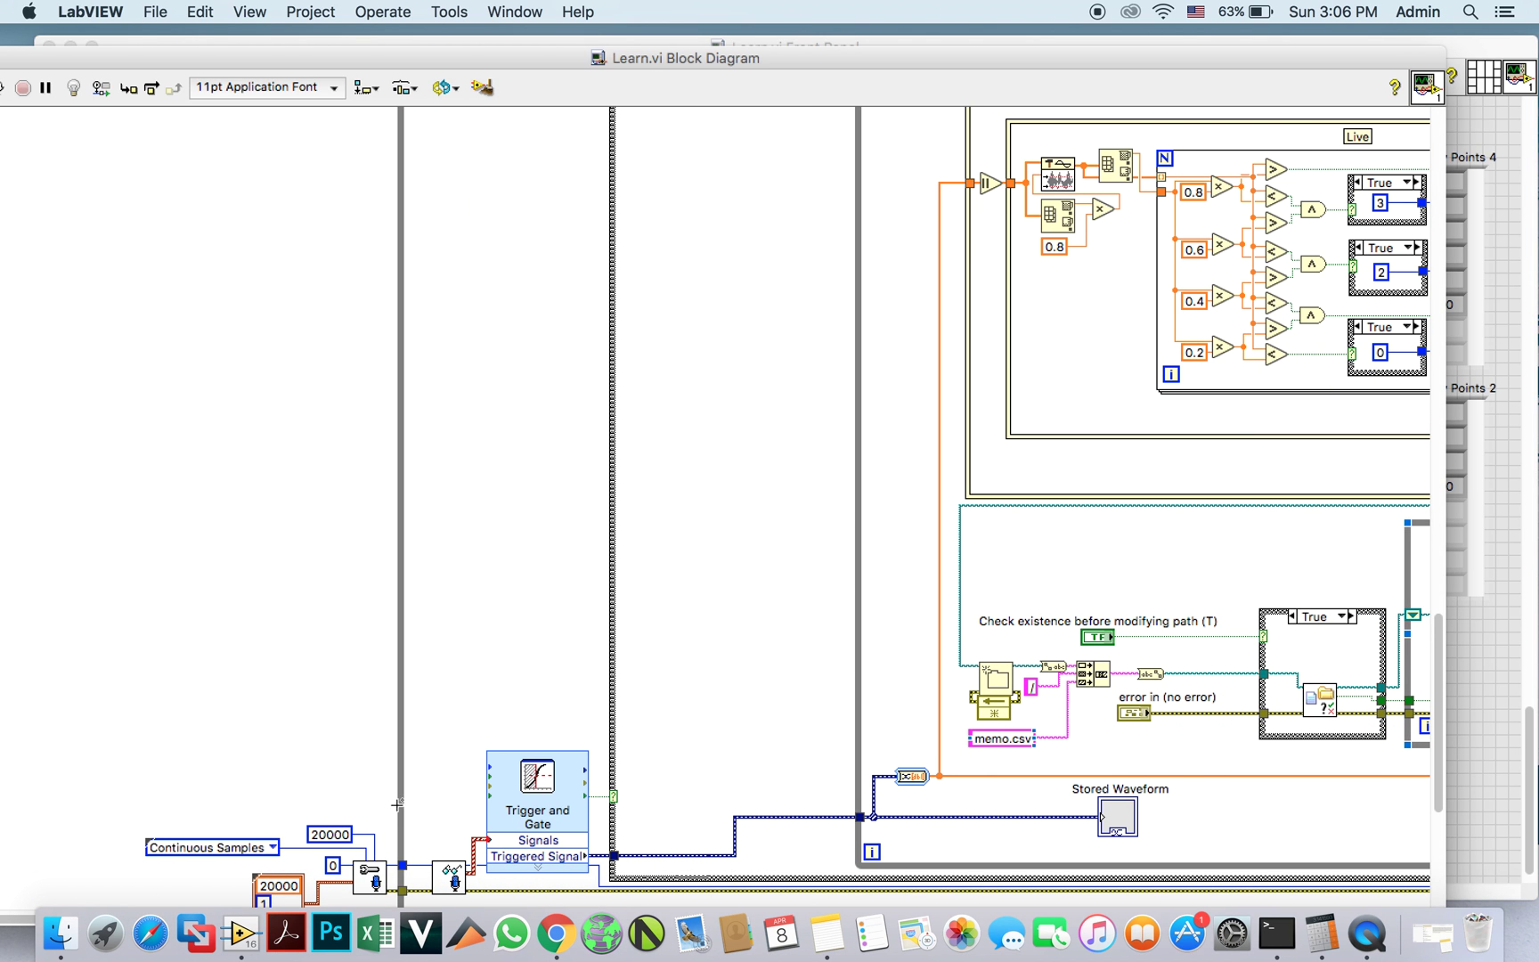
pyautogui.scroll(-3, 492, 788)
pyautogui.hscroll(2, 493, 789)
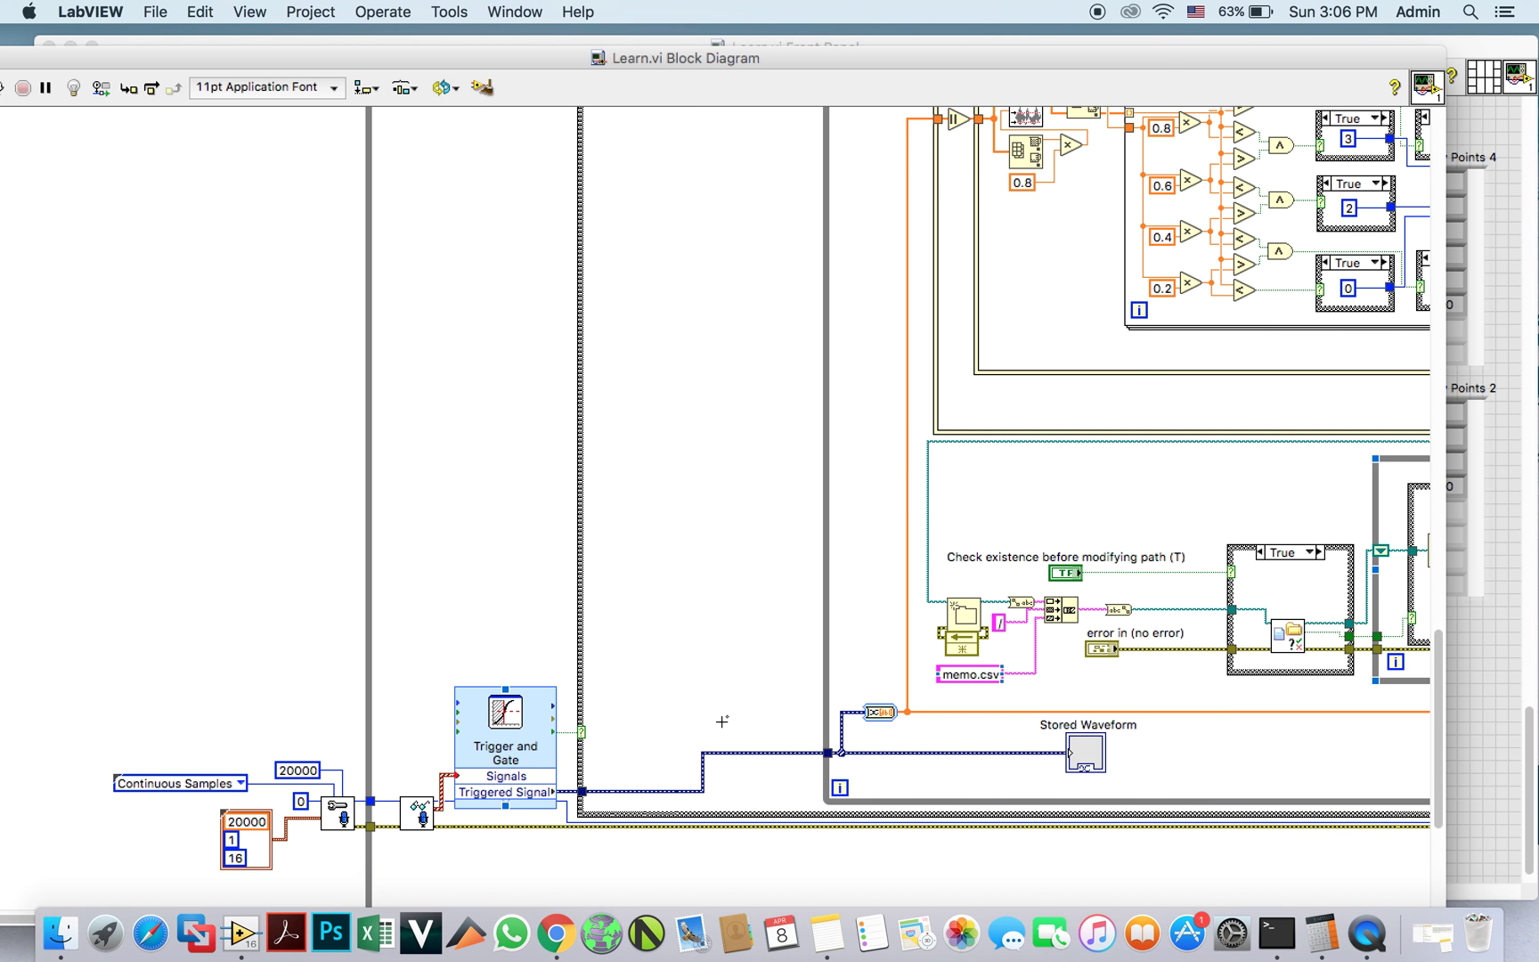
# Review Trigger and Gate settings (0.2 start level, 15000 samples) and confirm them
pyautogui.doubleClick(503, 749)
pyautogui.doubleClick(514, 731)
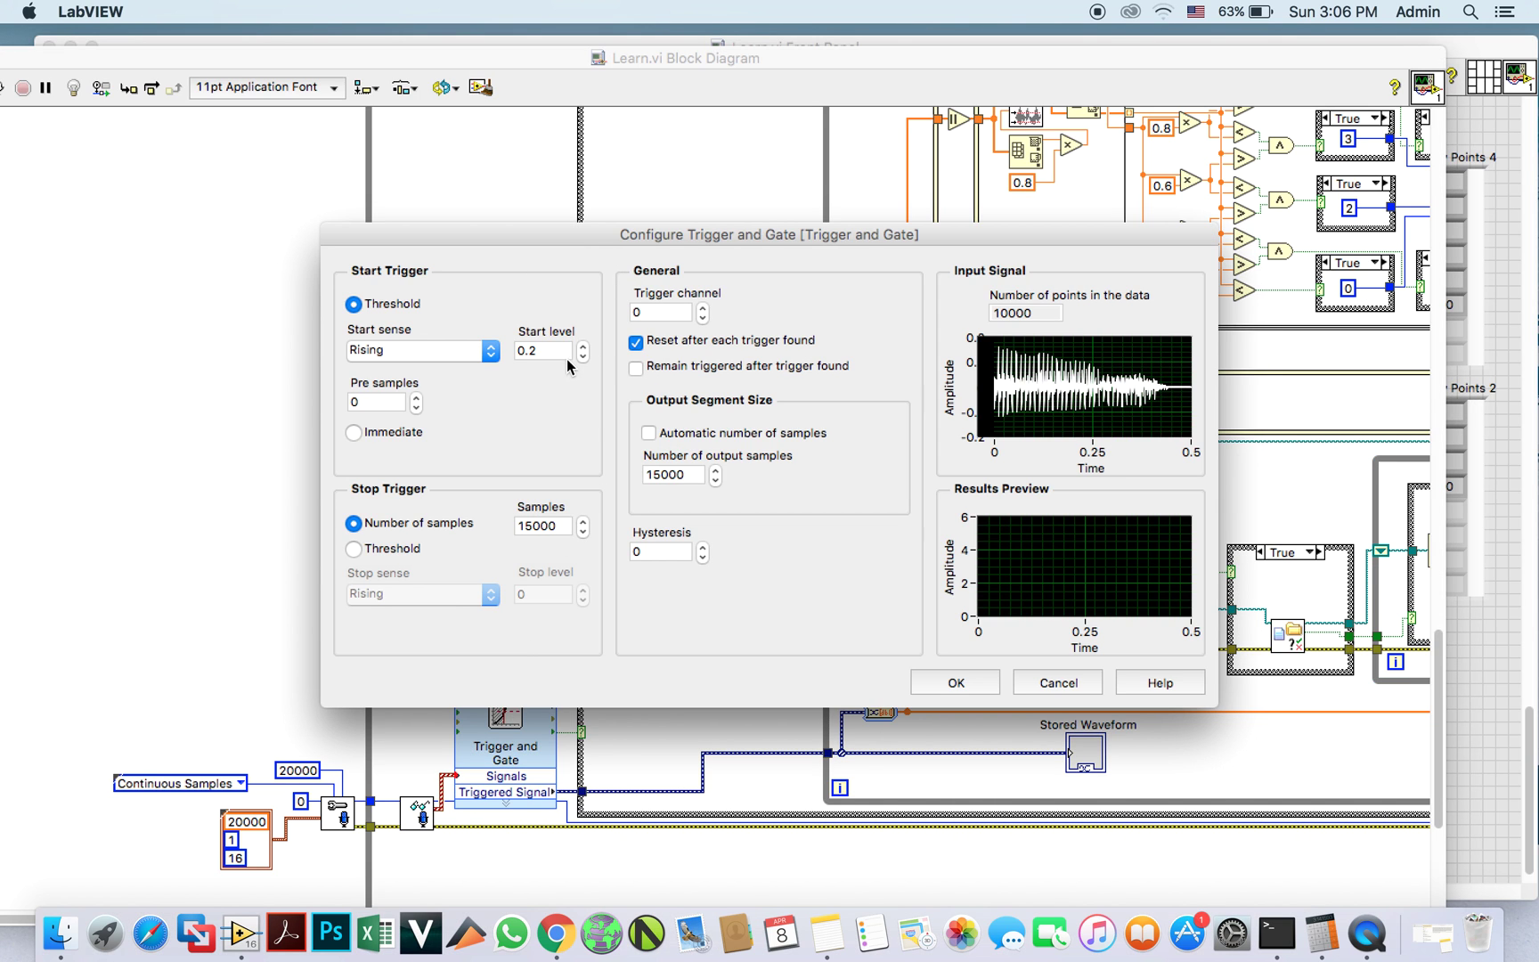
pyautogui.click(979, 680)
pyautogui.hscroll(2, 785, 776)
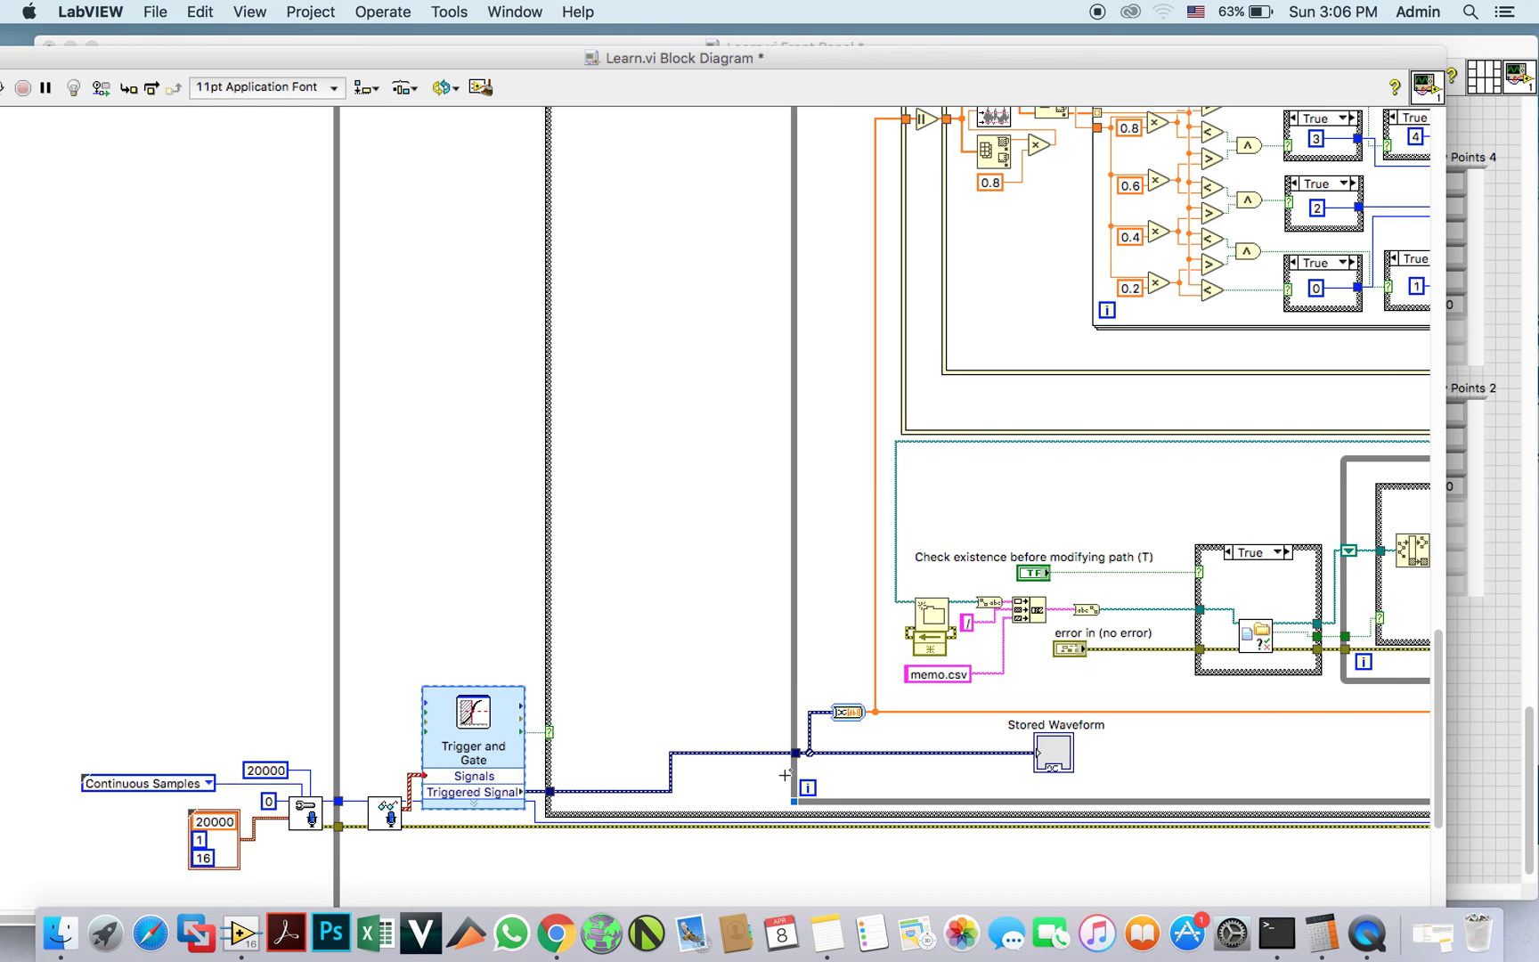
pyautogui.hscroll(-5, 784, 776)
pyautogui.hscroll(-1, 782, 777)
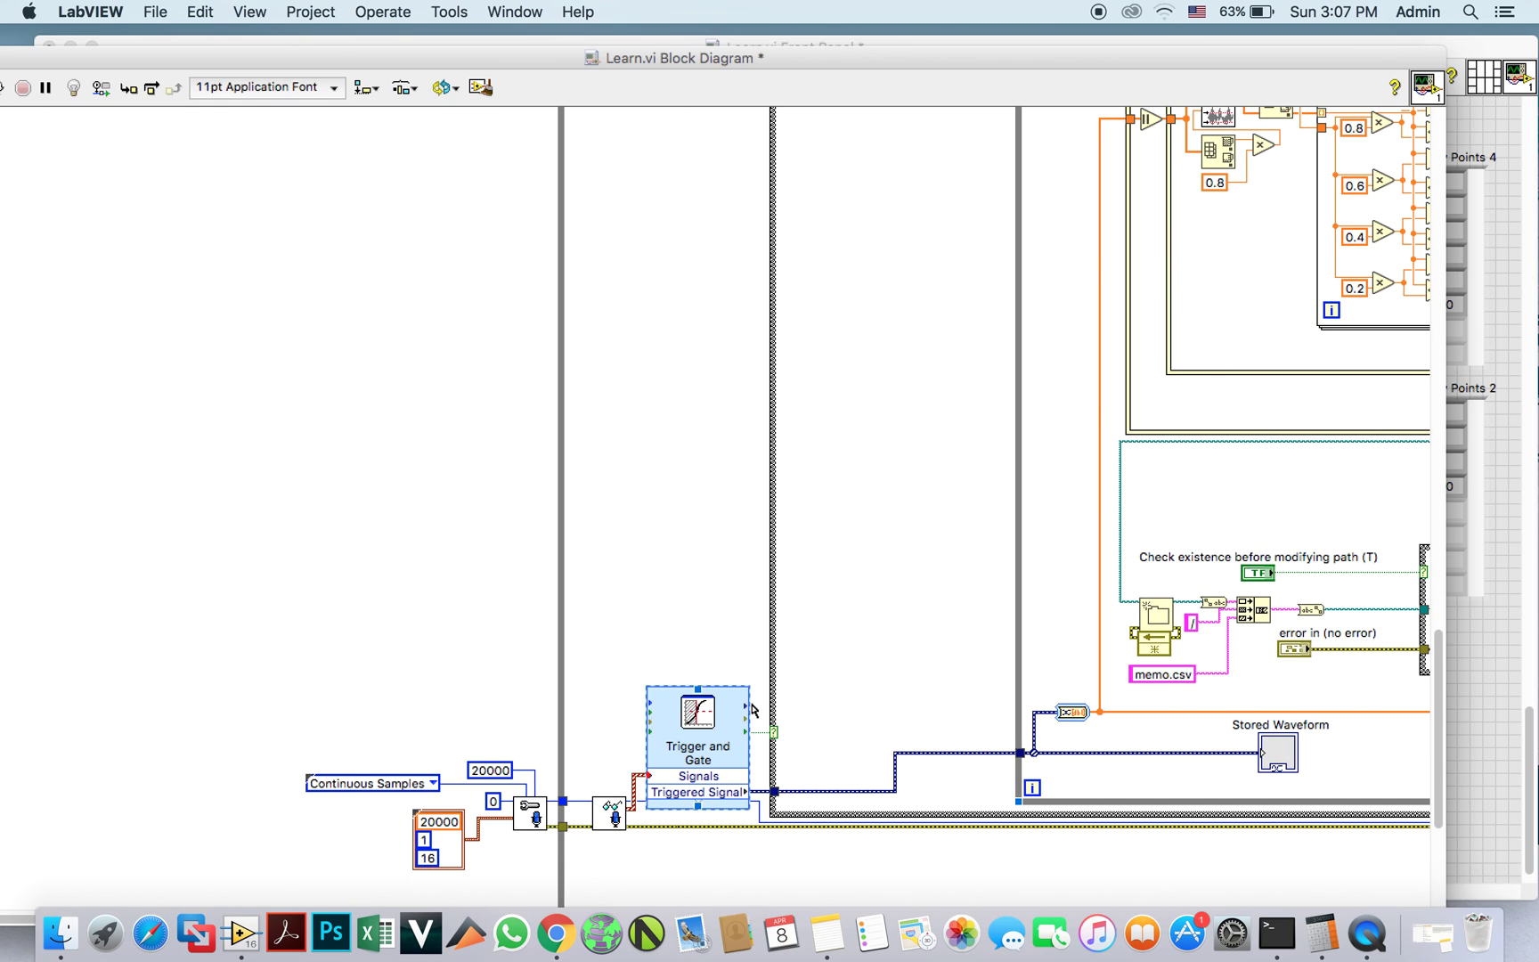
pyautogui.hscroll(10, 1053, 741)
pyautogui.hscroll(8, 1062, 766)
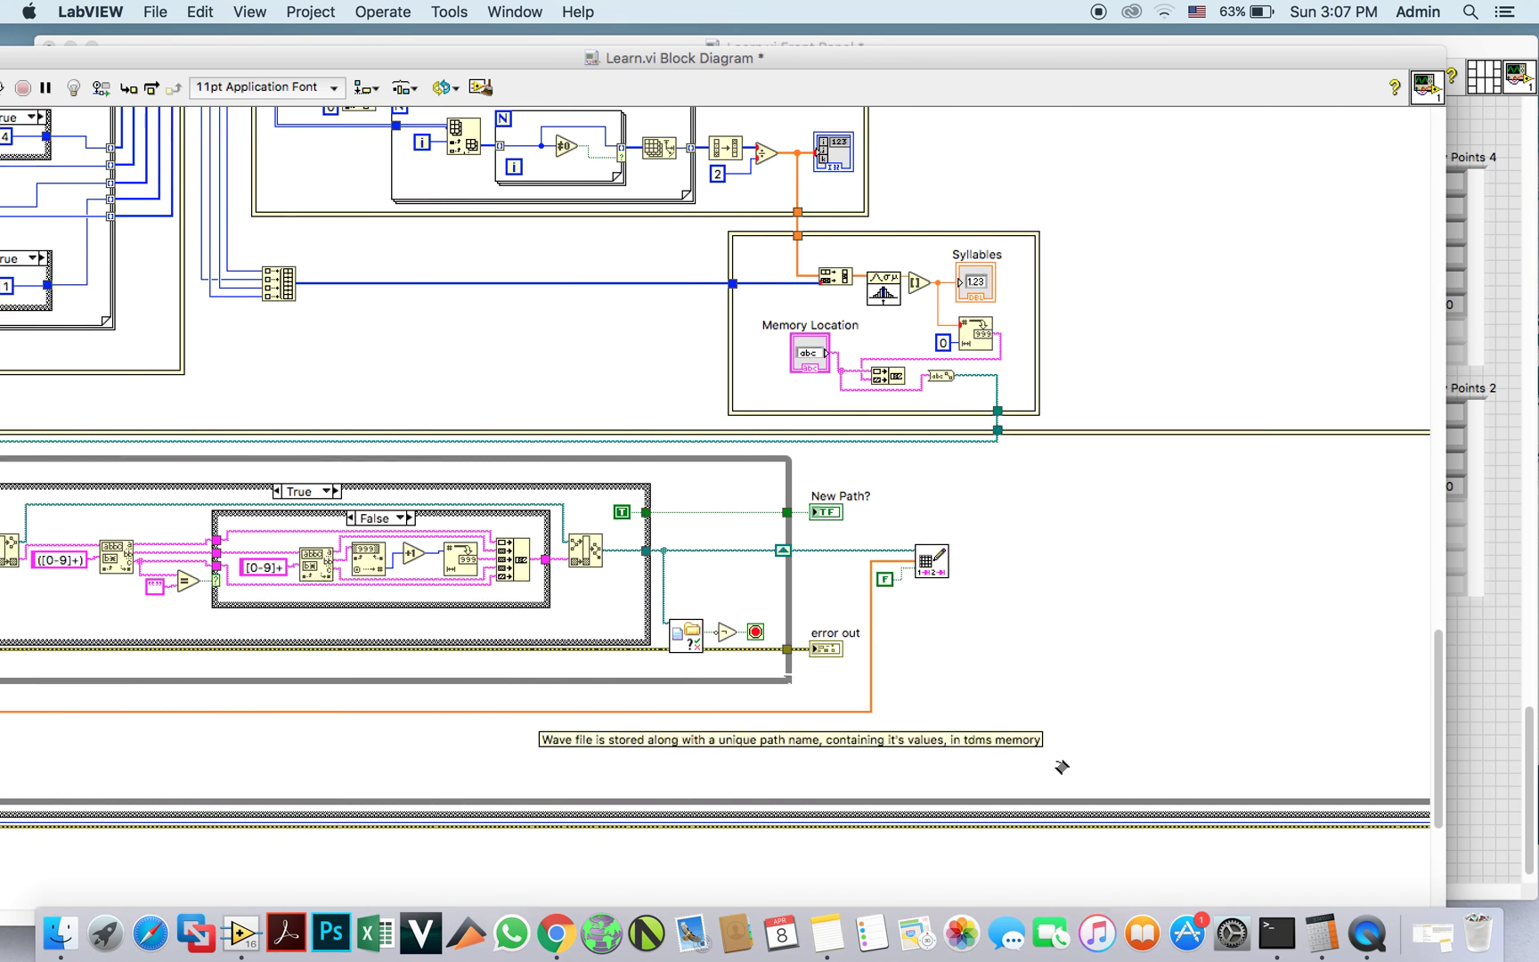
pyautogui.hscroll(2, 1061, 764)
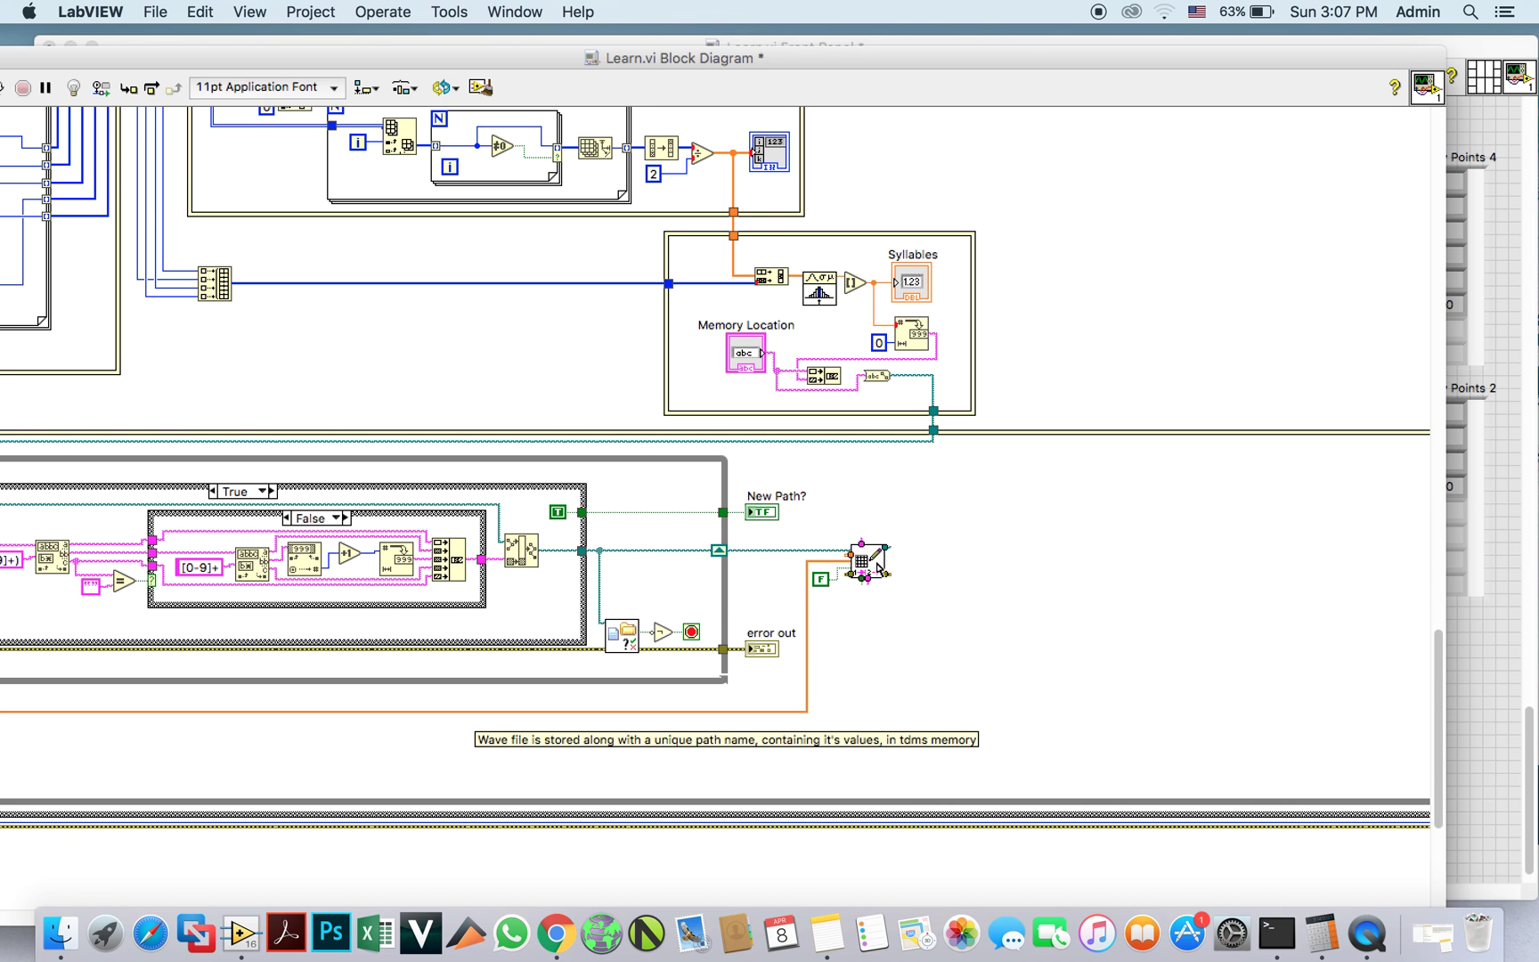
pyautogui.scroll(3, 1025, 578)
pyautogui.hscroll(-2, 1024, 577)
pyautogui.hscroll(-2, 1028, 579)
pyautogui.hscroll(-8, 1027, 581)
pyautogui.hotkey('ctrl', 'Up')
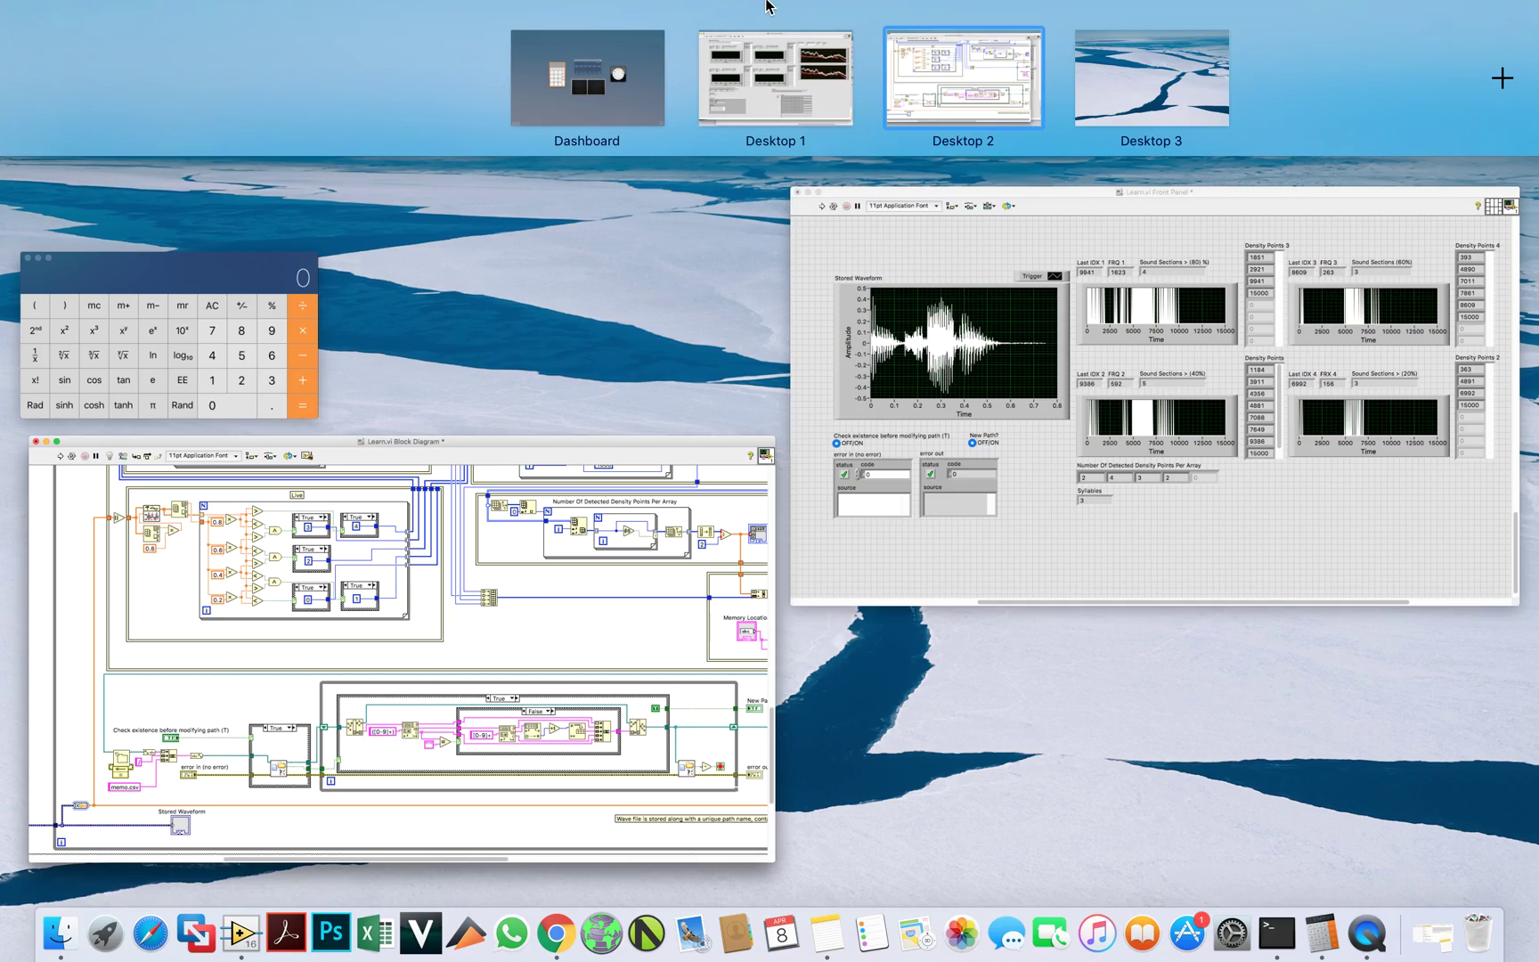
pyautogui.click(829, 443)
pyautogui.hotkey('ctrl', 'Up')
pyautogui.click(739, 384)
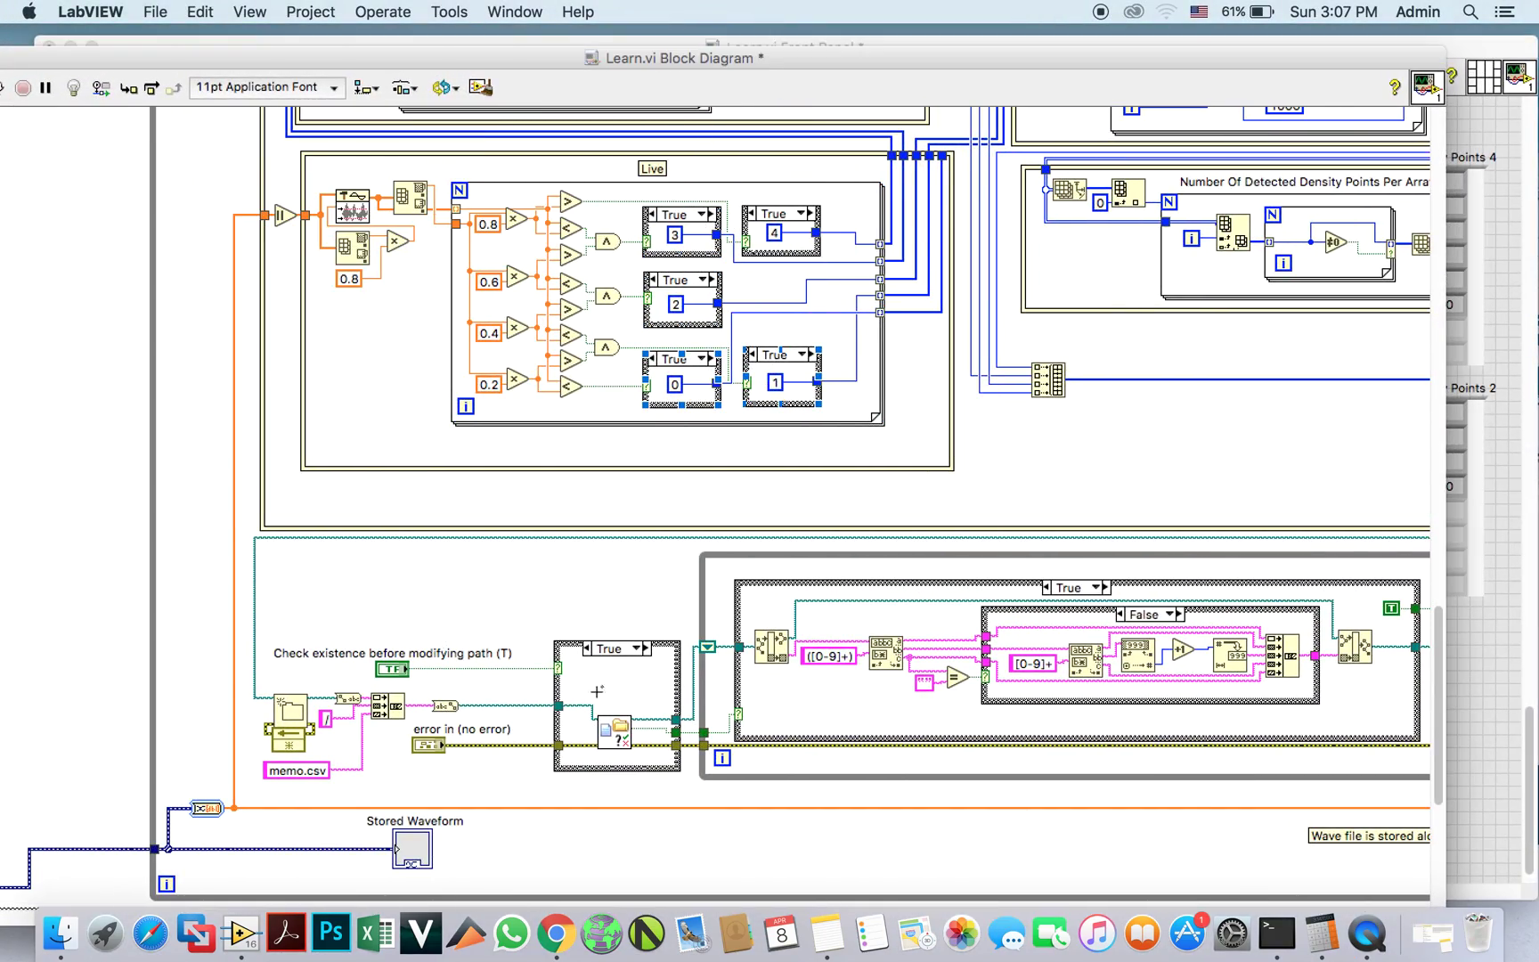
pyautogui.hscroll(10, 528, 719)
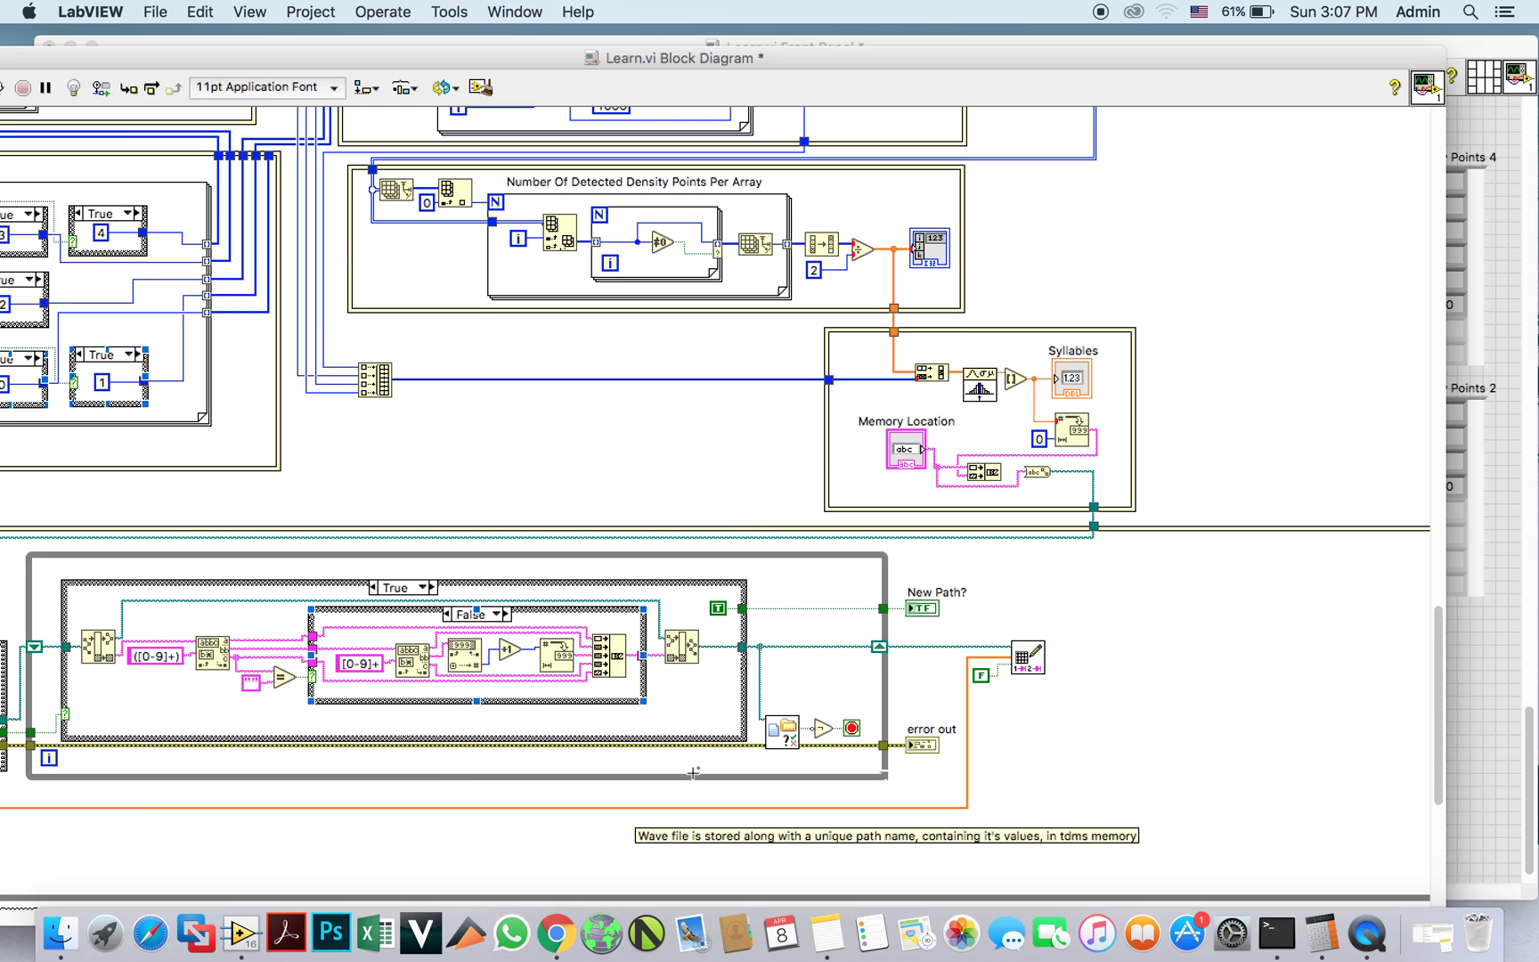
pyautogui.hscroll(-7, 687, 669)
pyautogui.hotkey('ctrl', 'Up')
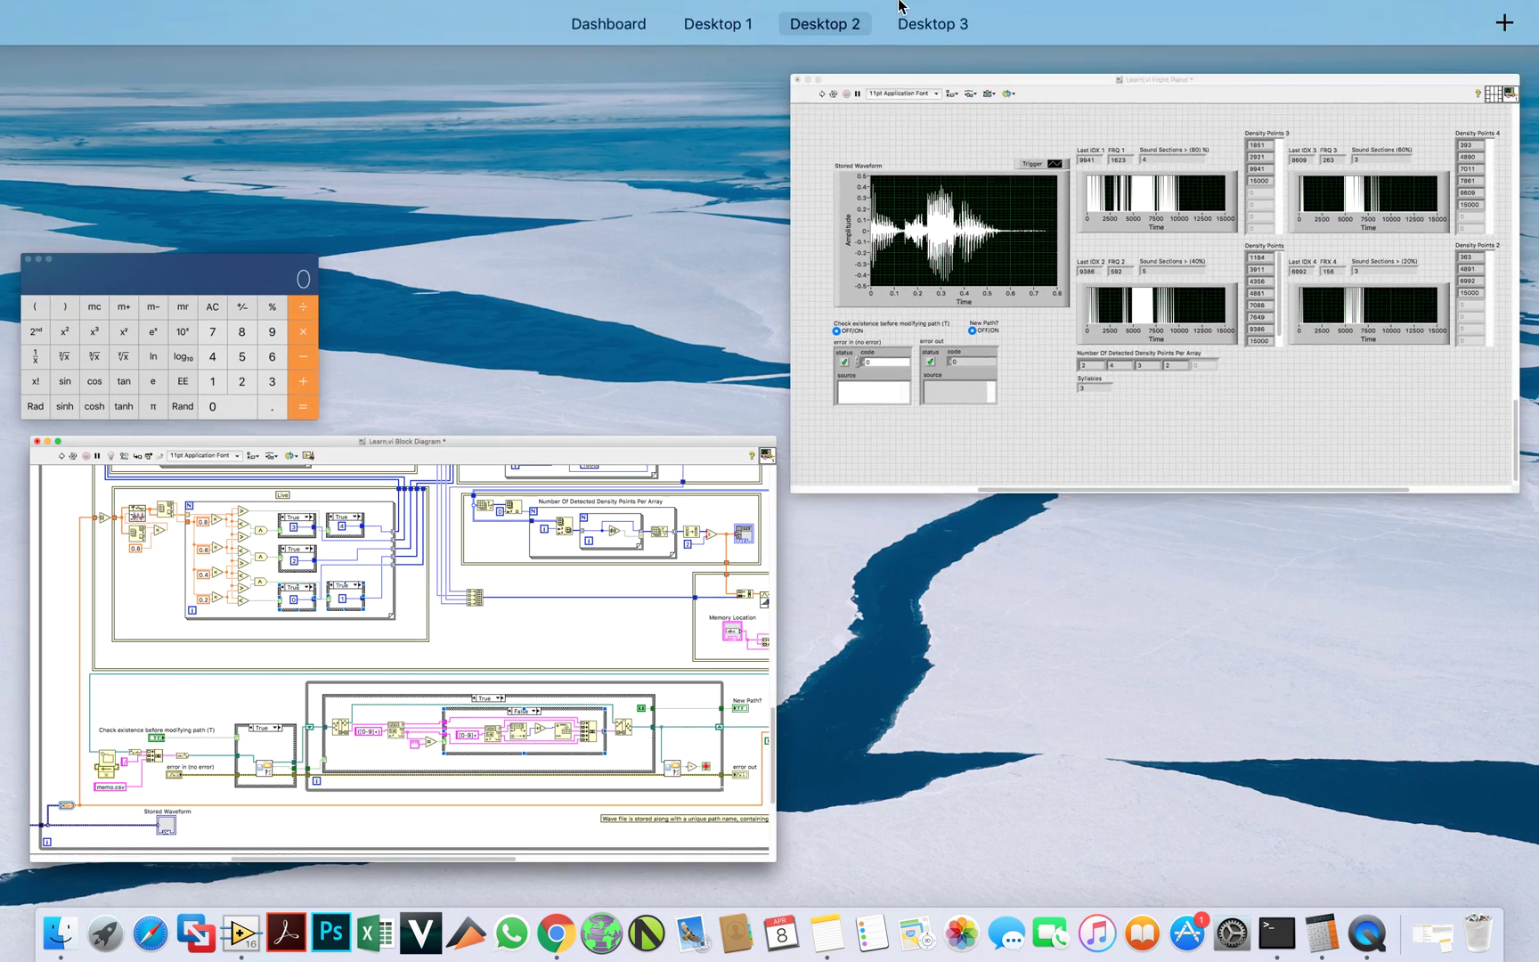
# On Desktop 3, open Memo > Sounds and preview memo(25).csv and memo(28).csv
pyautogui.click(1027, 65)
pyautogui.doubleClick(1470, 181)
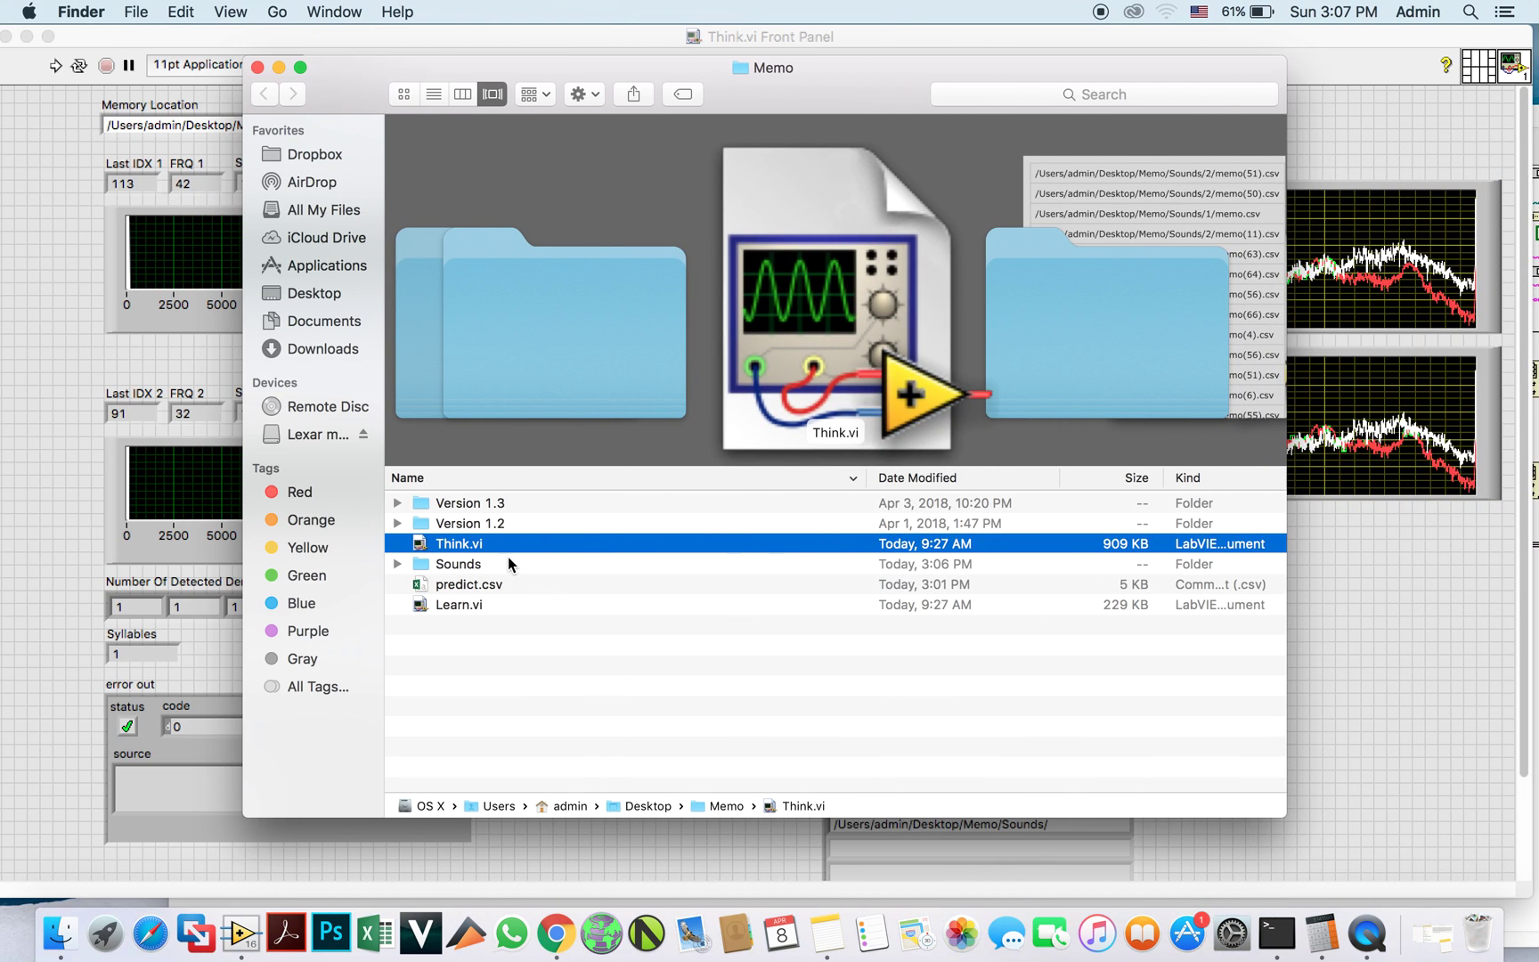
pyautogui.doubleClick(508, 558)
pyautogui.scroll(-1, 530, 554)
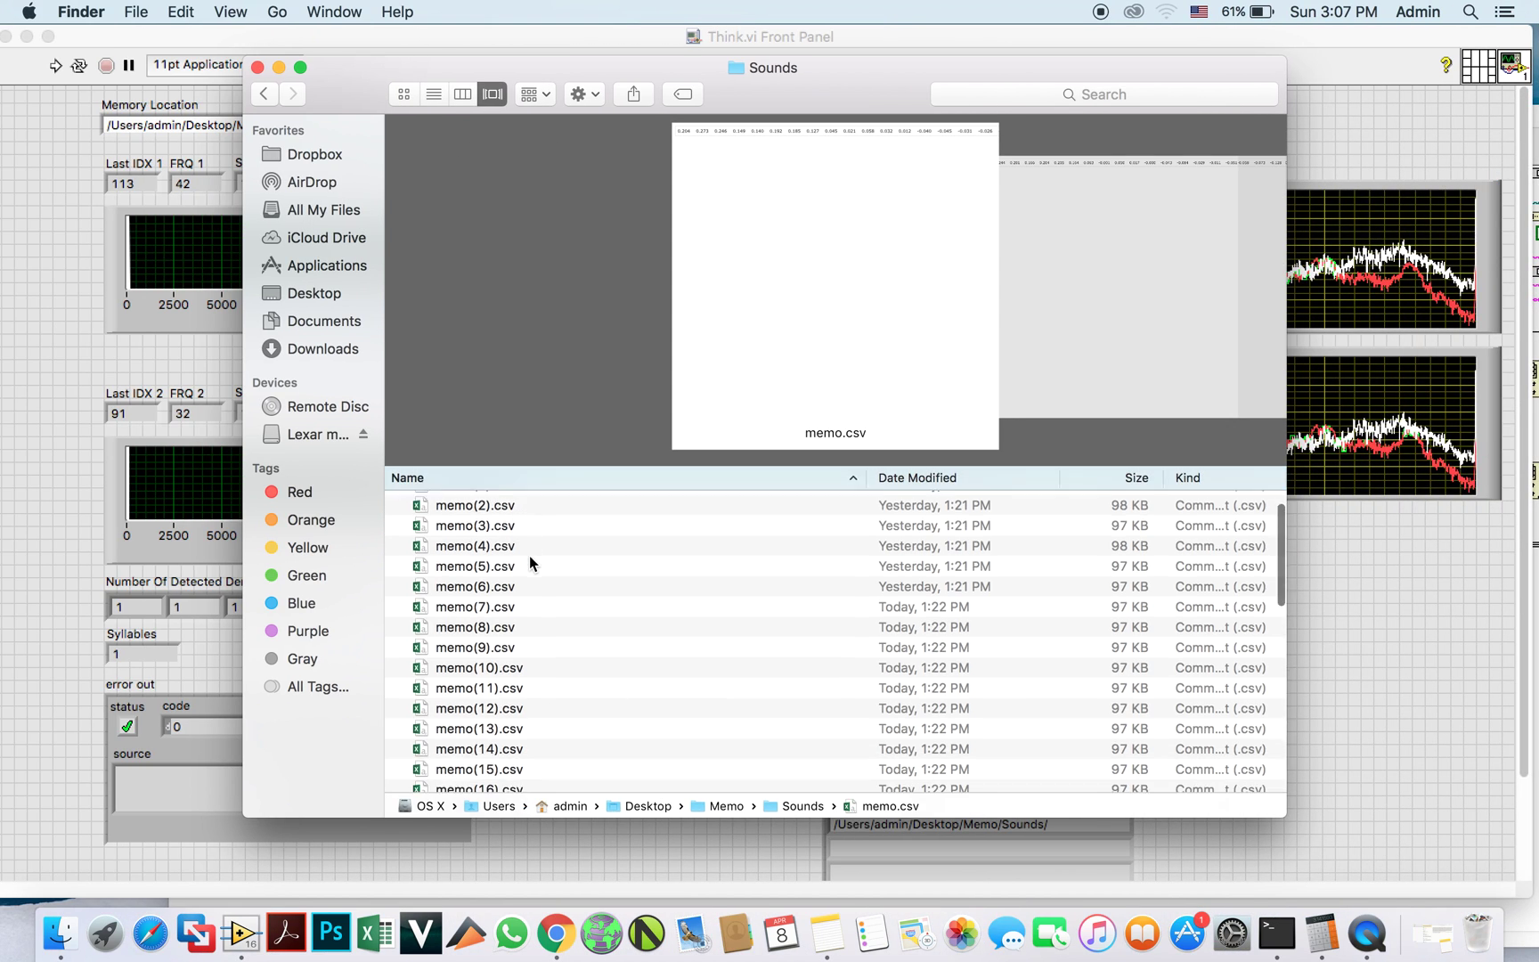
pyautogui.scroll(-3, 529, 555)
pyautogui.scroll(-3, 530, 554)
pyautogui.click(528, 615)
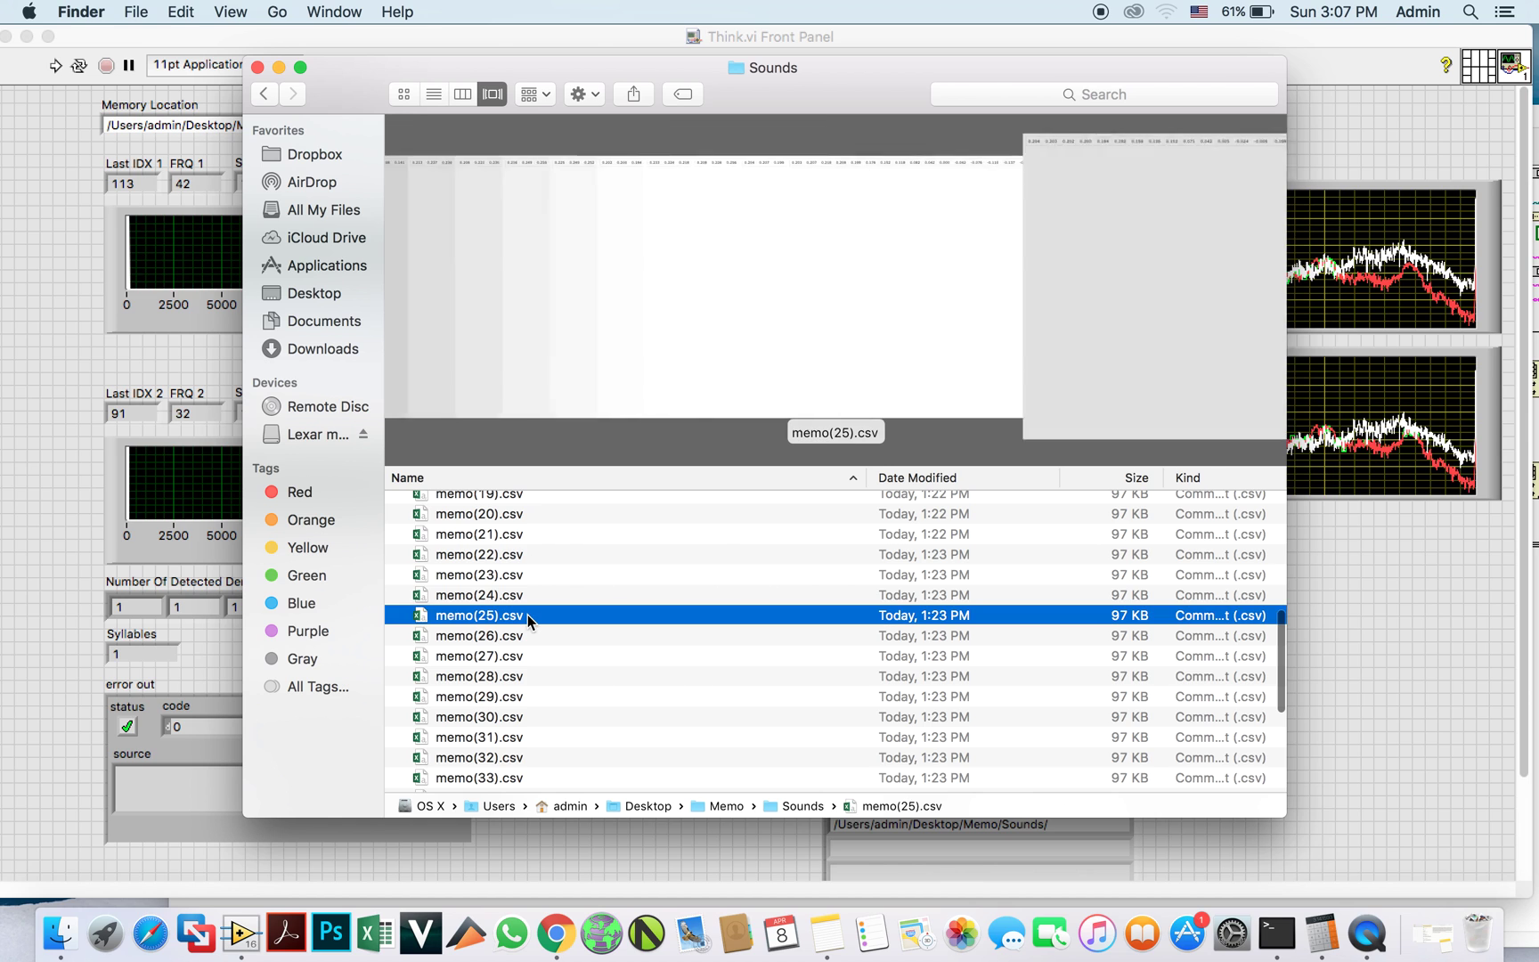
pyautogui.press('Down')
pyautogui.press('Down')
pyautogui.press('Down')
pyautogui.scroll(2, 527, 614)
pyautogui.scroll(5, 527, 615)
pyautogui.scroll(3, 528, 615)
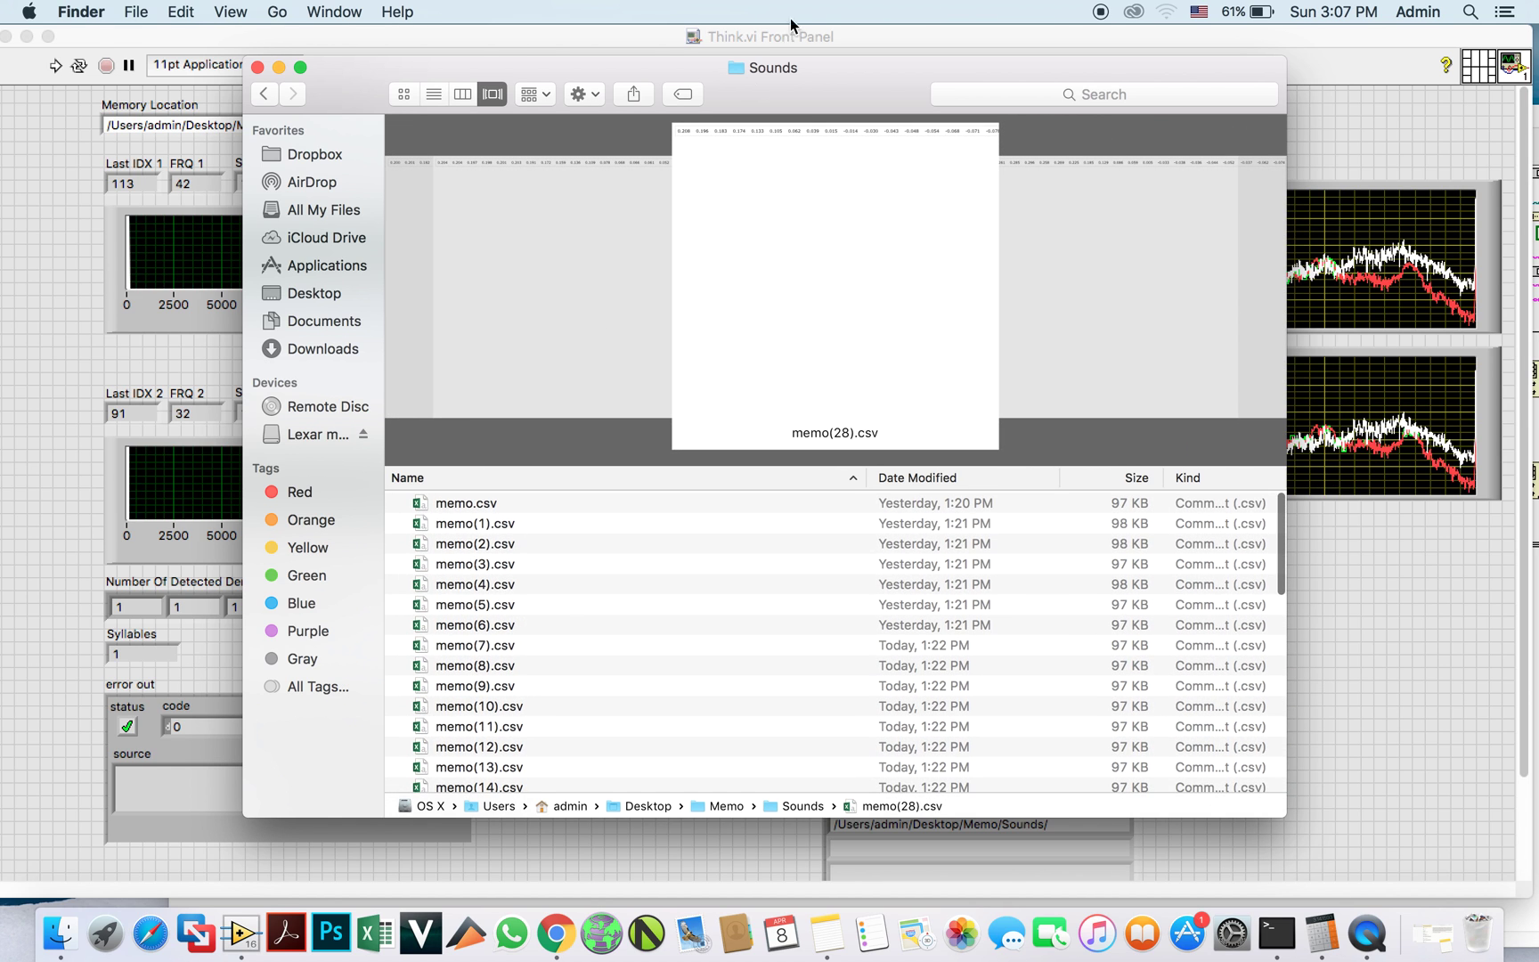
# Switch from the Sounds desktop back to the Think.vi front panel
pyautogui.hotkey('ctrl', 'Up')
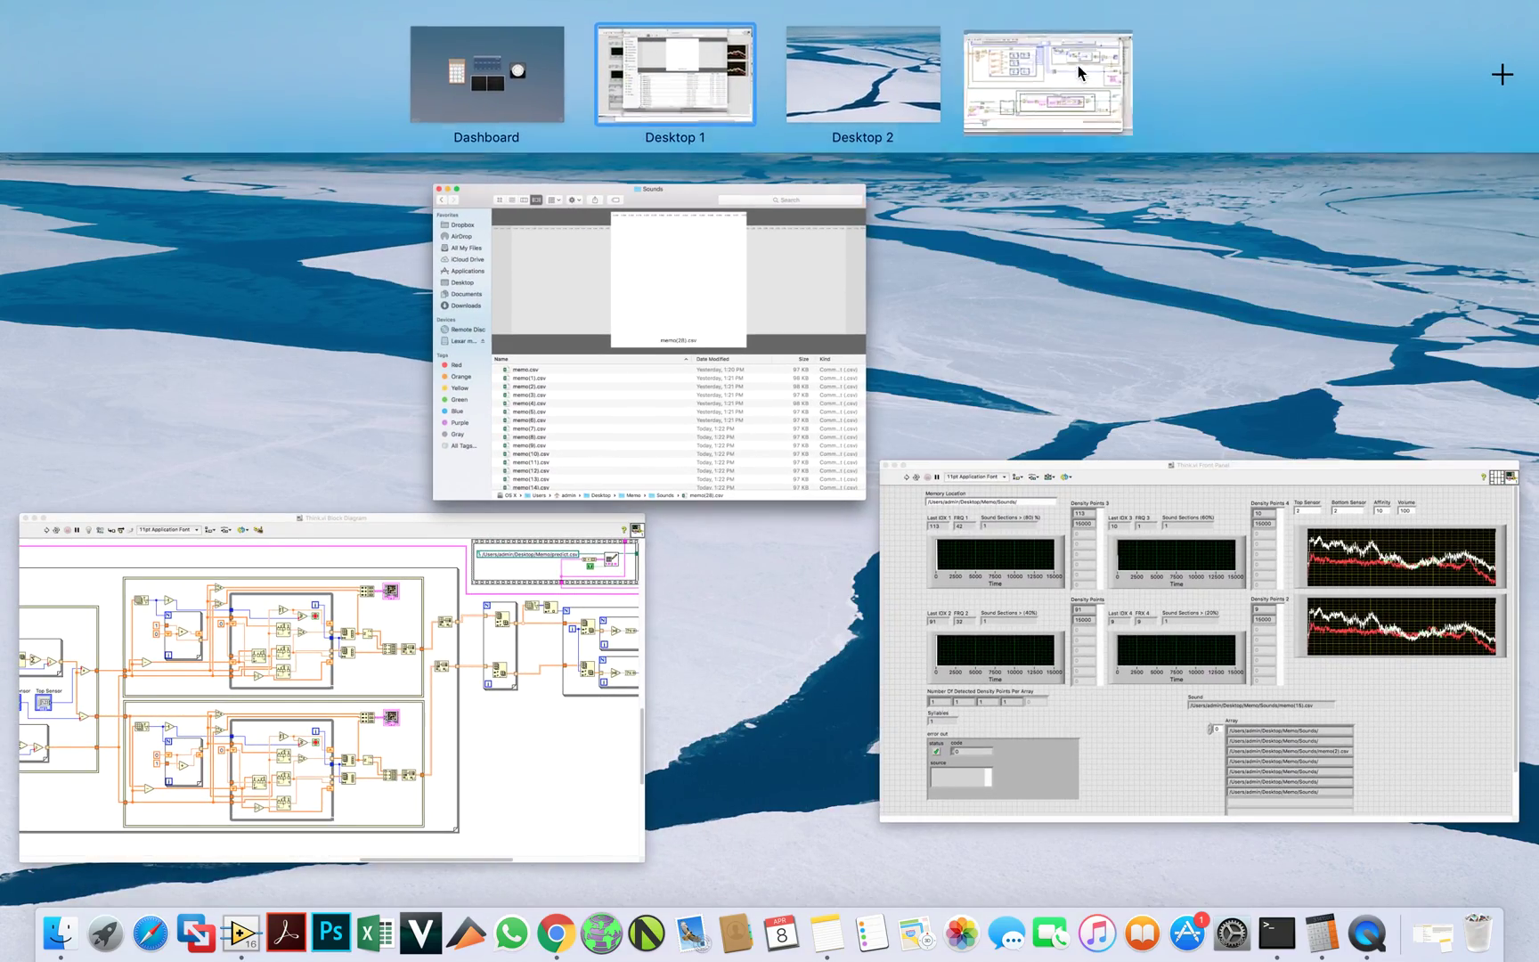
pyautogui.click(1079, 73)
pyautogui.hotkey('ctrl', 'Up')
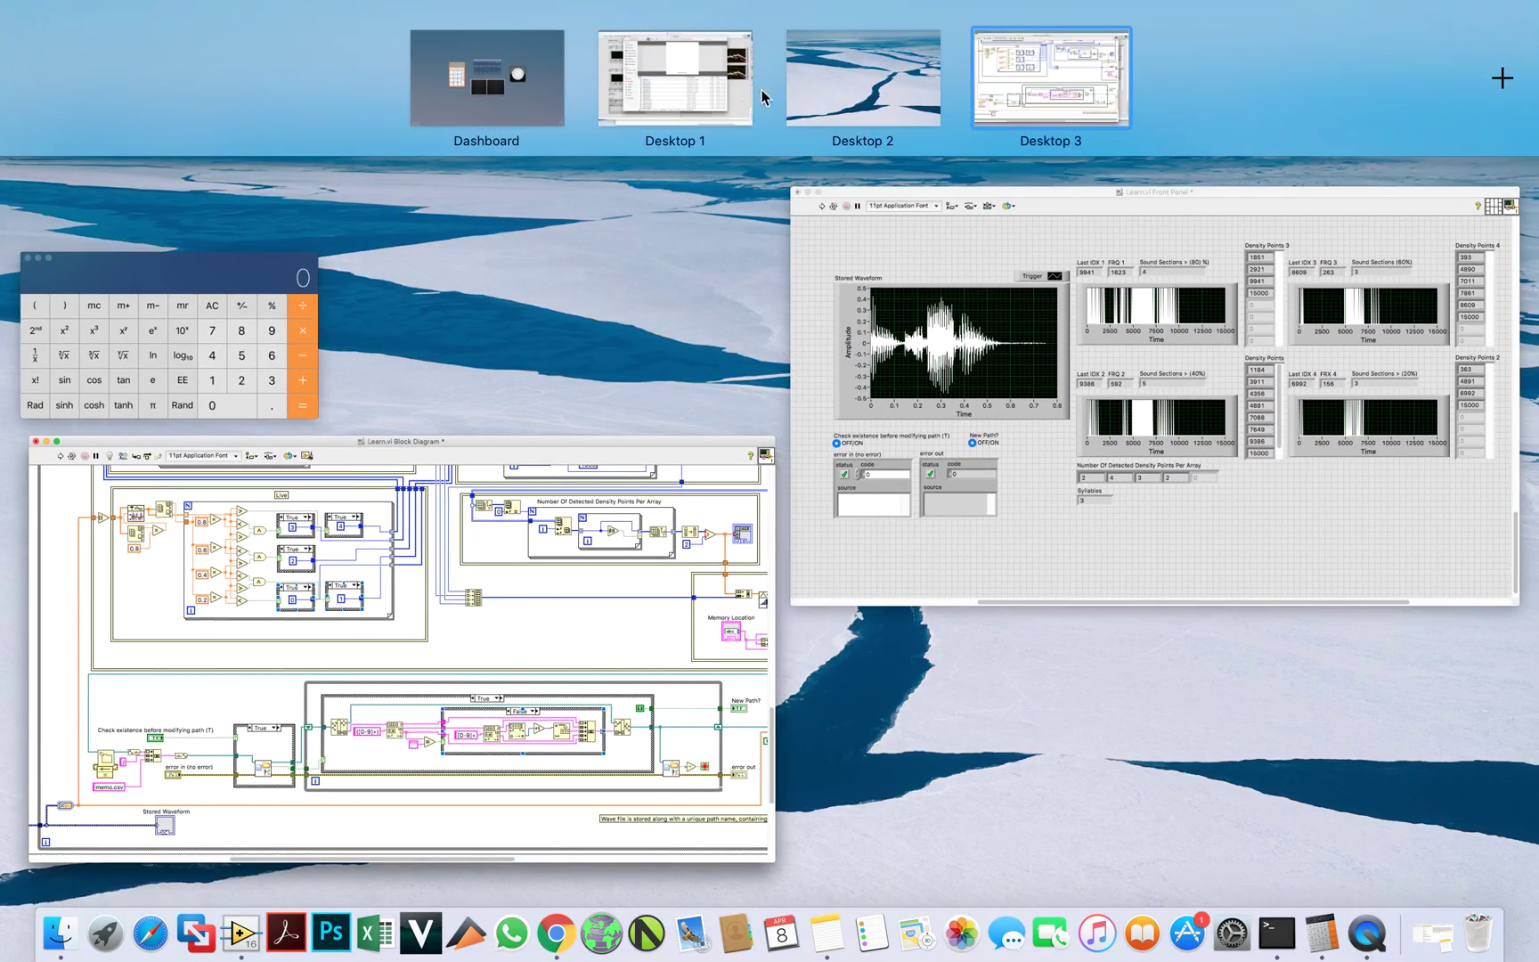
pyautogui.click(699, 74)
pyautogui.click(782, 37)
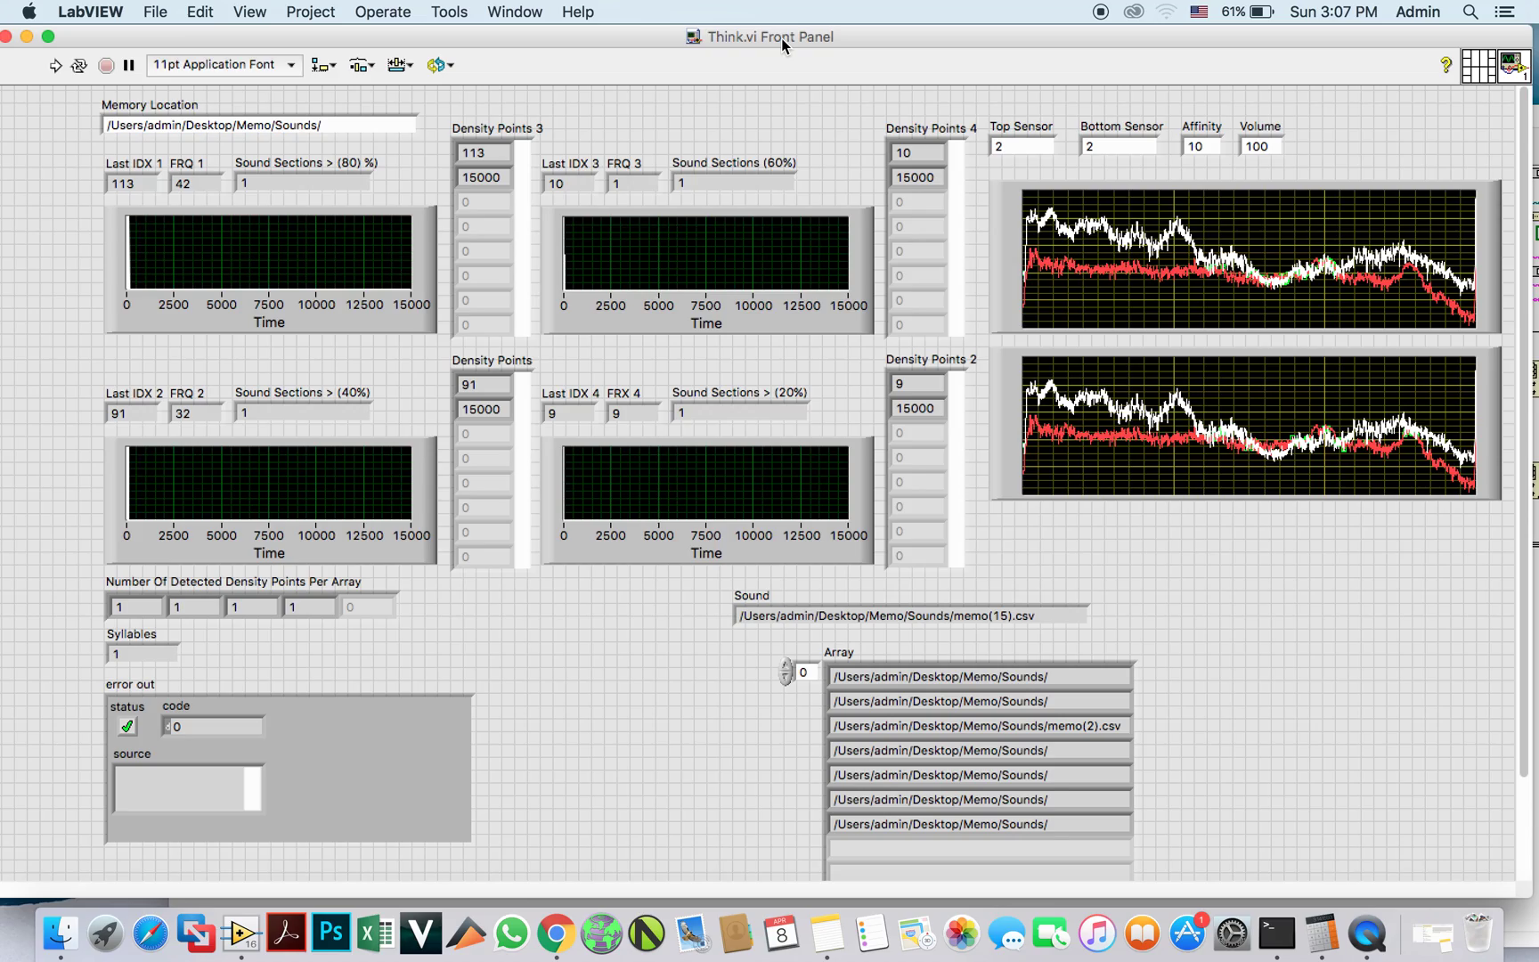
# Inspect the Think.vi block diagram's Live loop, then bring back its front panel
pyautogui.hotkey('ctrl', 'Up')
pyautogui.click(579, 680)
pyautogui.hscroll(-10, 580, 682)
pyautogui.hscroll(-5, 579, 682)
pyautogui.scroll(3, 579, 681)
pyautogui.hscroll(-5, 580, 682)
pyautogui.scroll(-3, 580, 680)
pyautogui.hscroll(-4, 580, 681)
pyautogui.hscroll(8, 580, 681)
pyautogui.hscroll(-1, 579, 681)
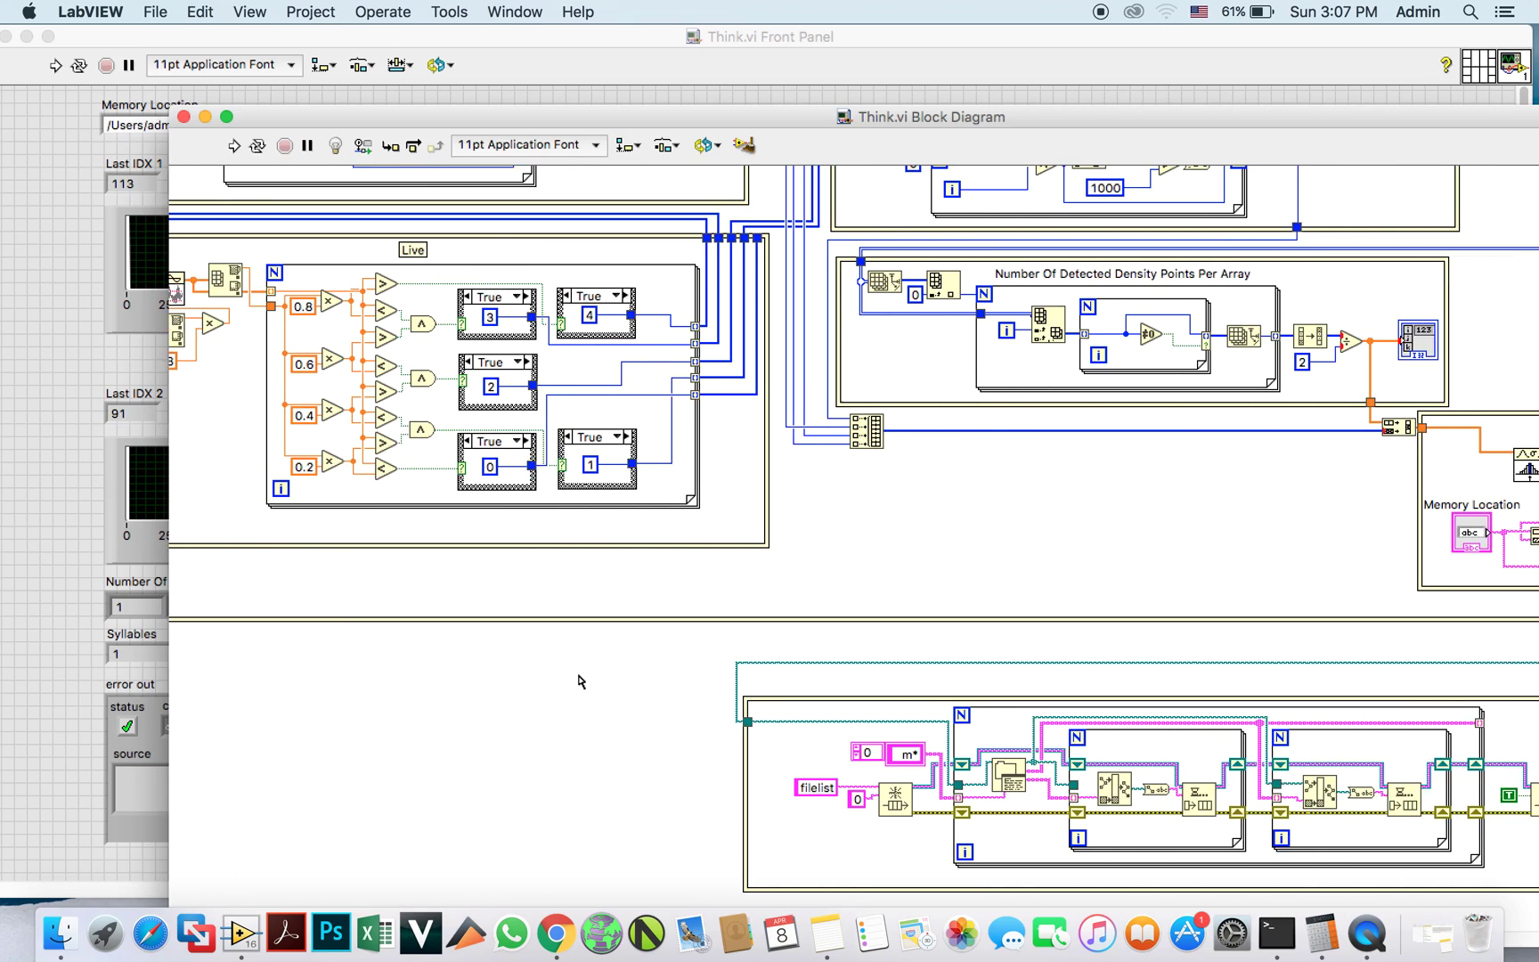
pyautogui.hscroll(2, 578, 681)
pyautogui.hotkey('ctrl', 'Up')
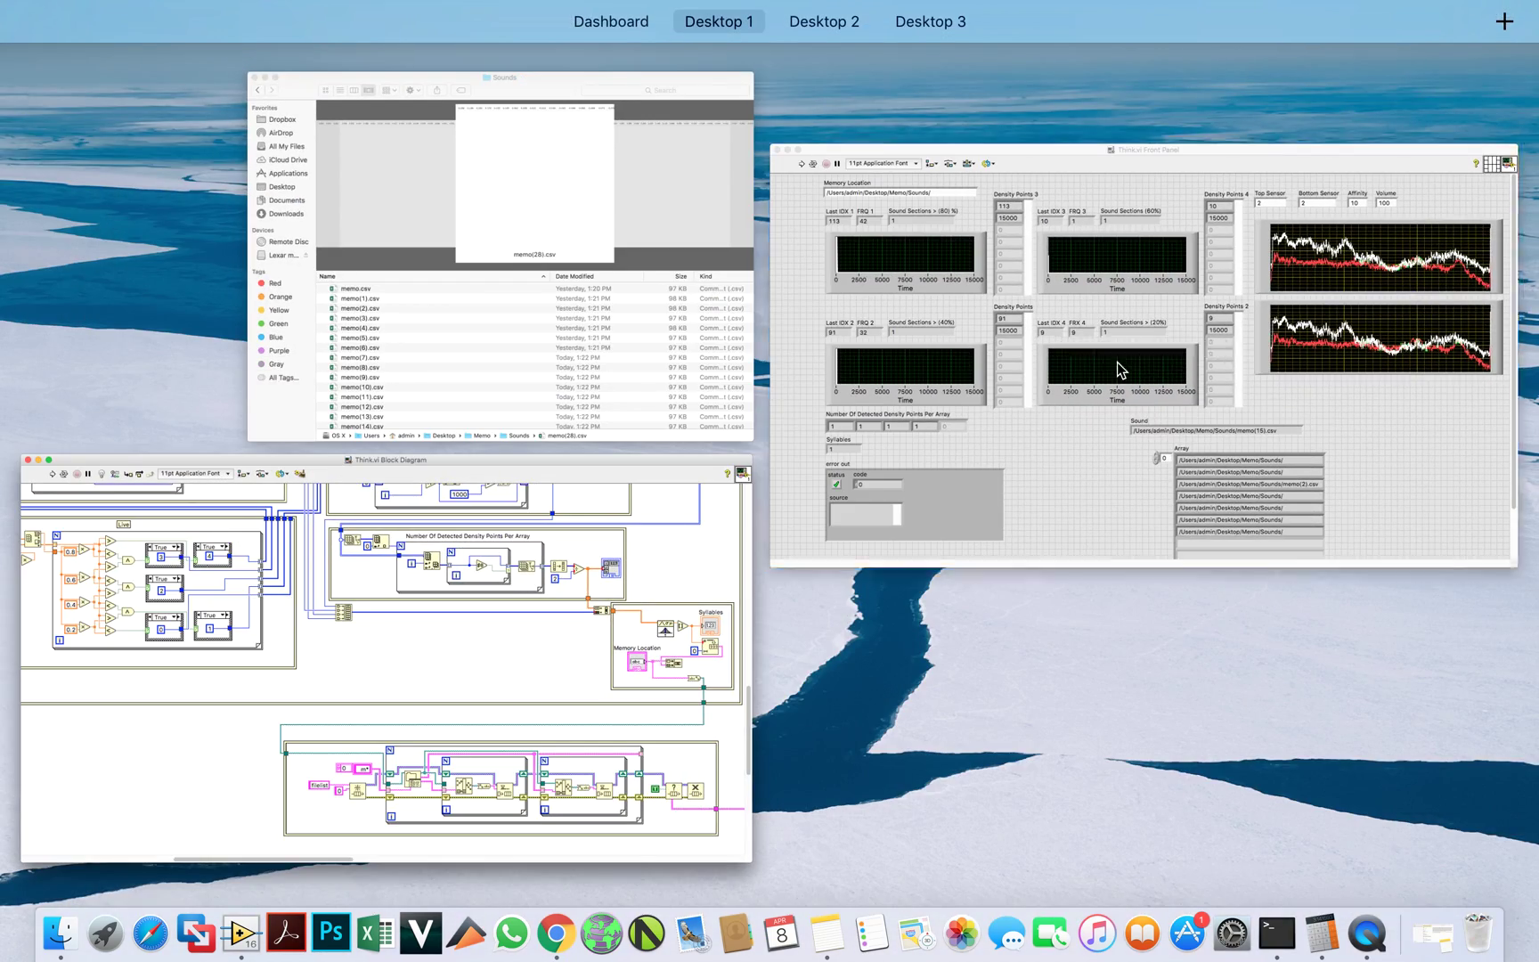
pyautogui.click(1117, 362)
pyautogui.scroll(4, 1118, 369)
pyautogui.hscroll(-1, 1118, 370)
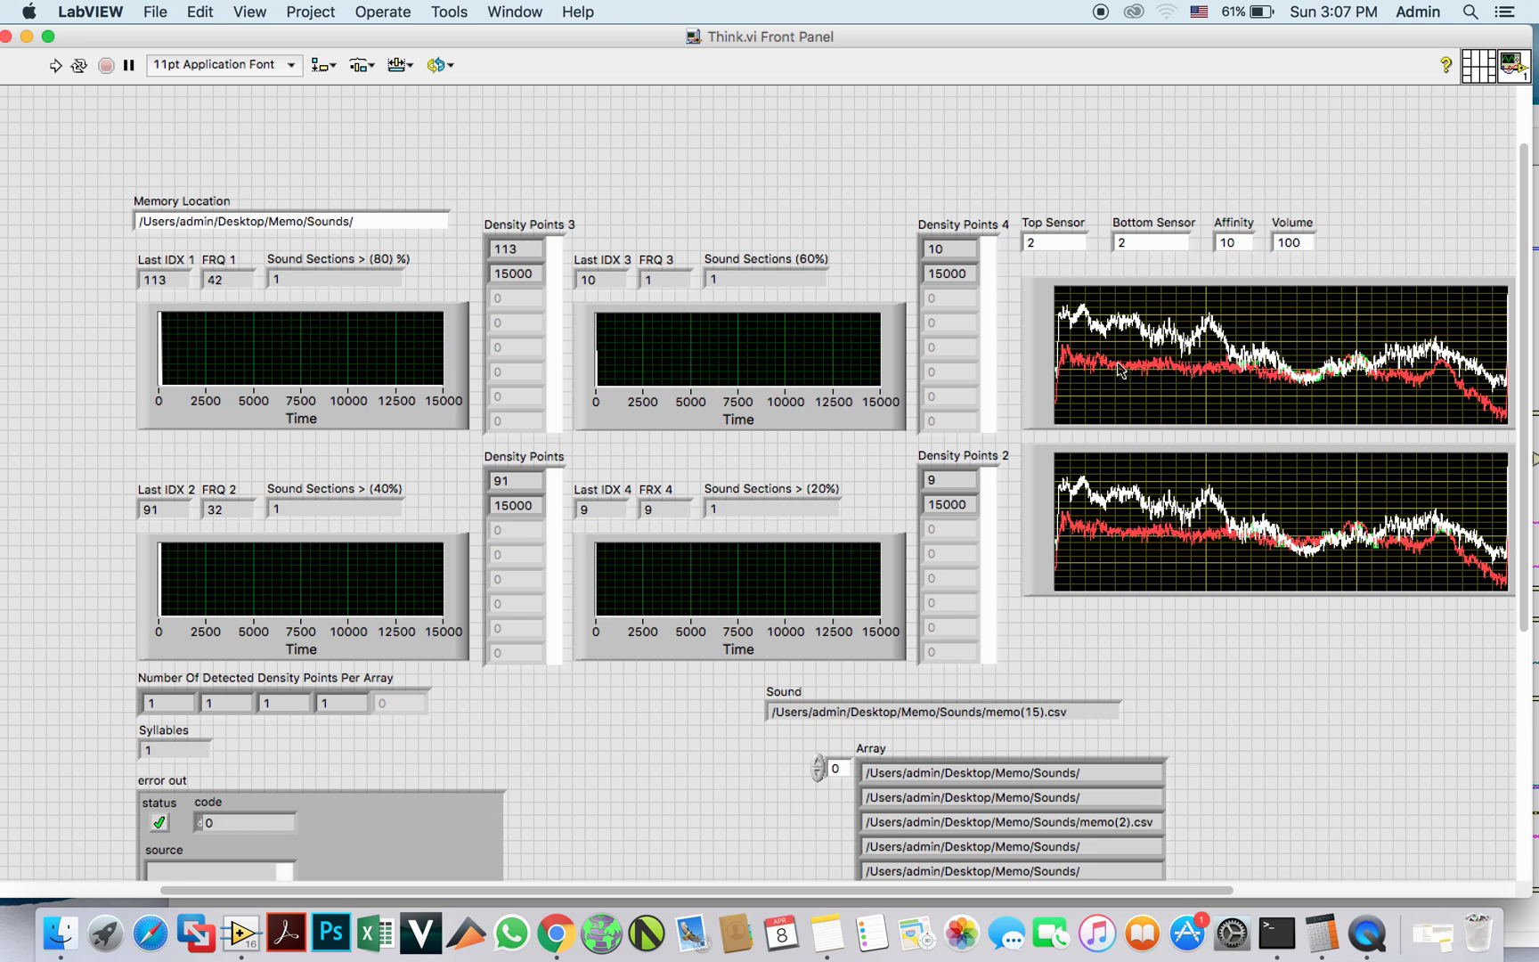
pyautogui.scroll(-5, 1118, 370)
pyautogui.scroll(8, 1119, 369)
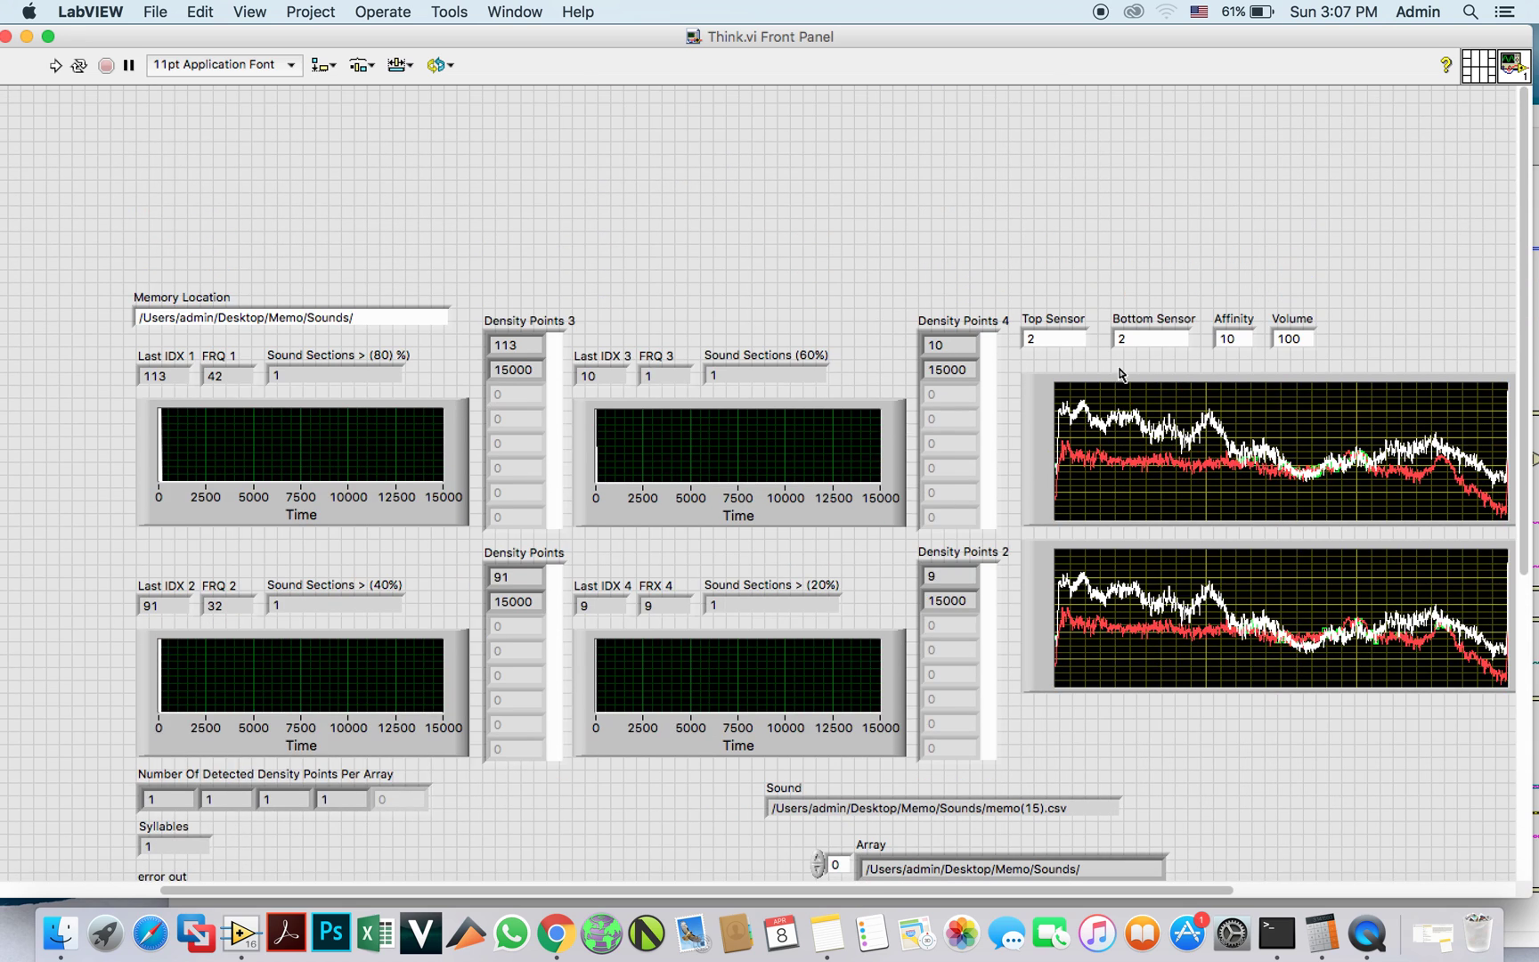
pyautogui.hscroll(1, 1186, 234)
pyautogui.hscroll(-1, 1187, 233)
pyautogui.hscroll(3, 1186, 234)
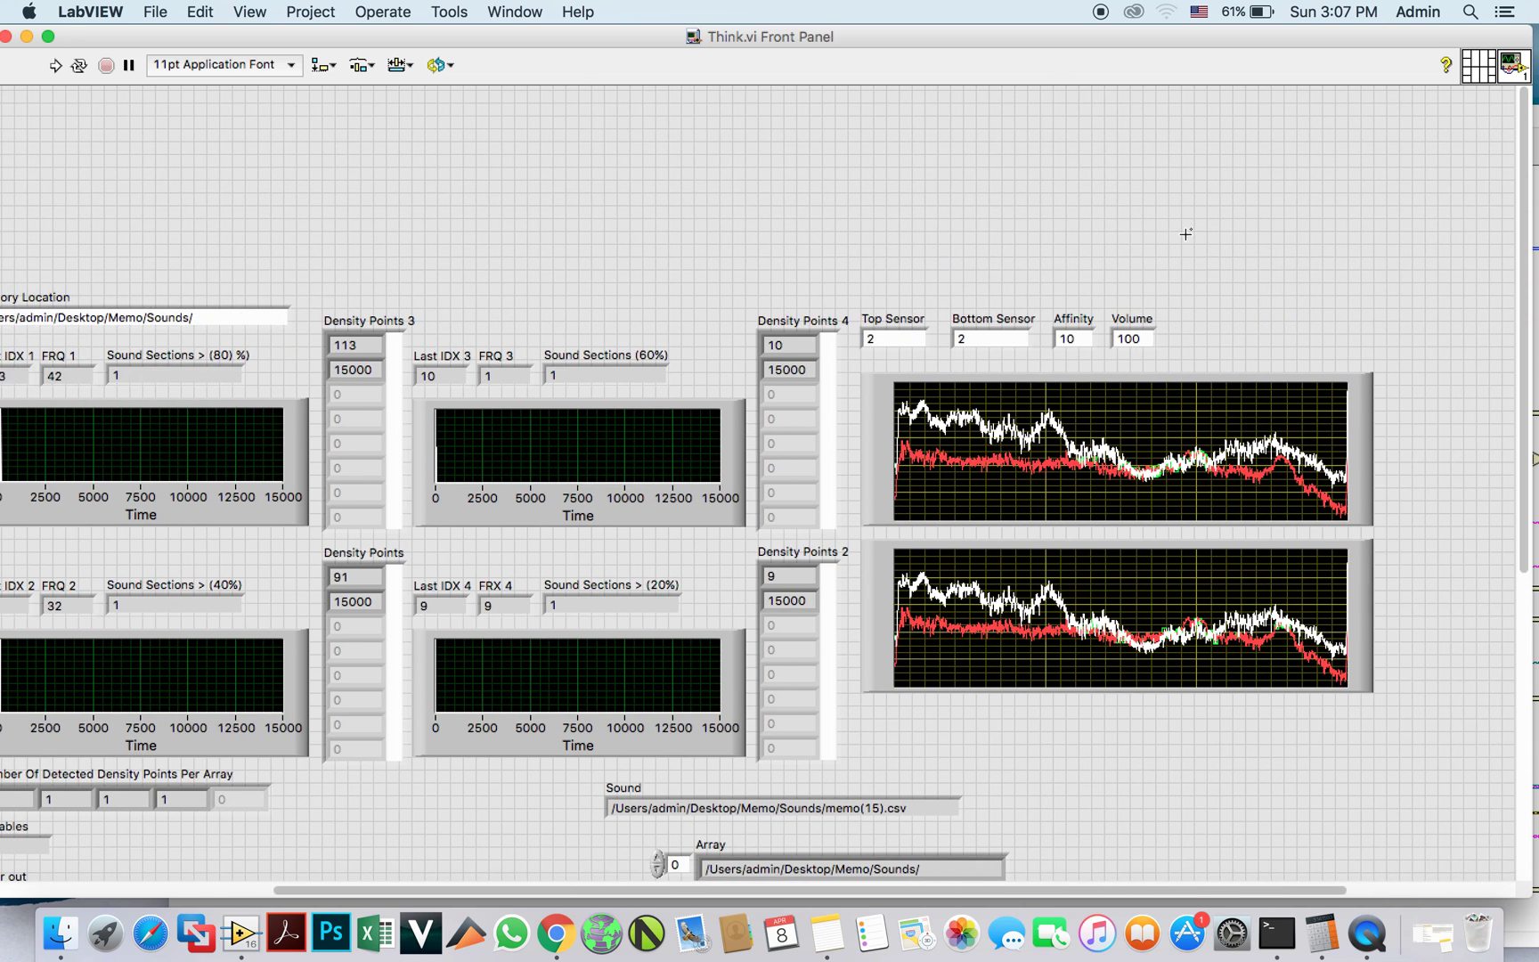
pyautogui.hscroll(-2, 1187, 233)
pyautogui.hscroll(-3, 1186, 235)
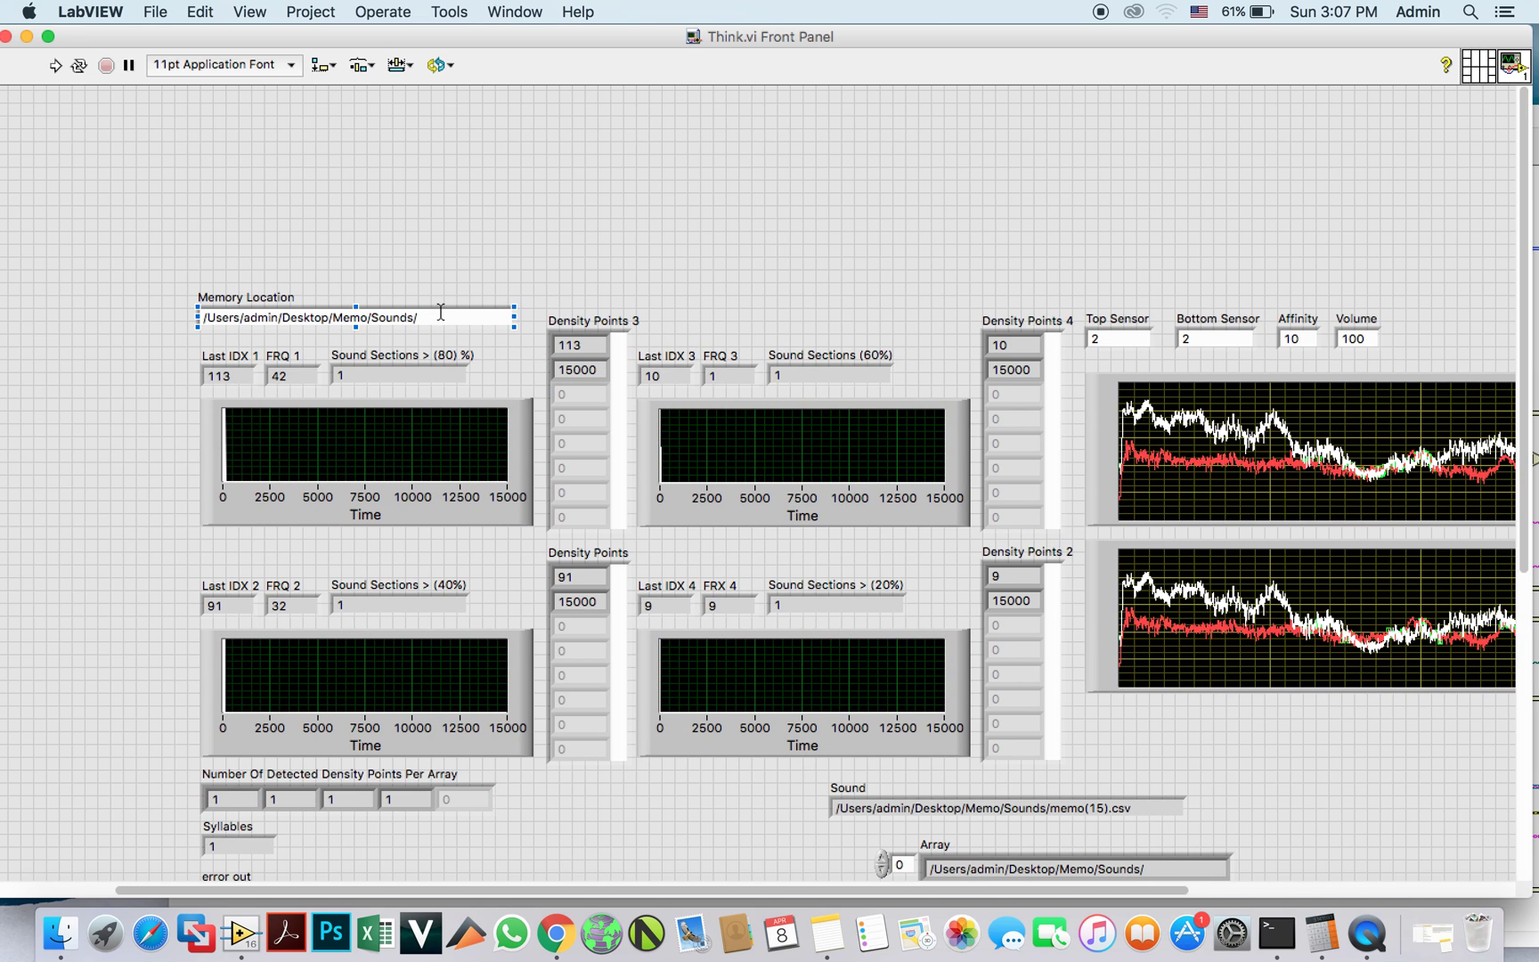
# Start Think.vi running continuously on the stored sound files
pyautogui.click(79, 65)
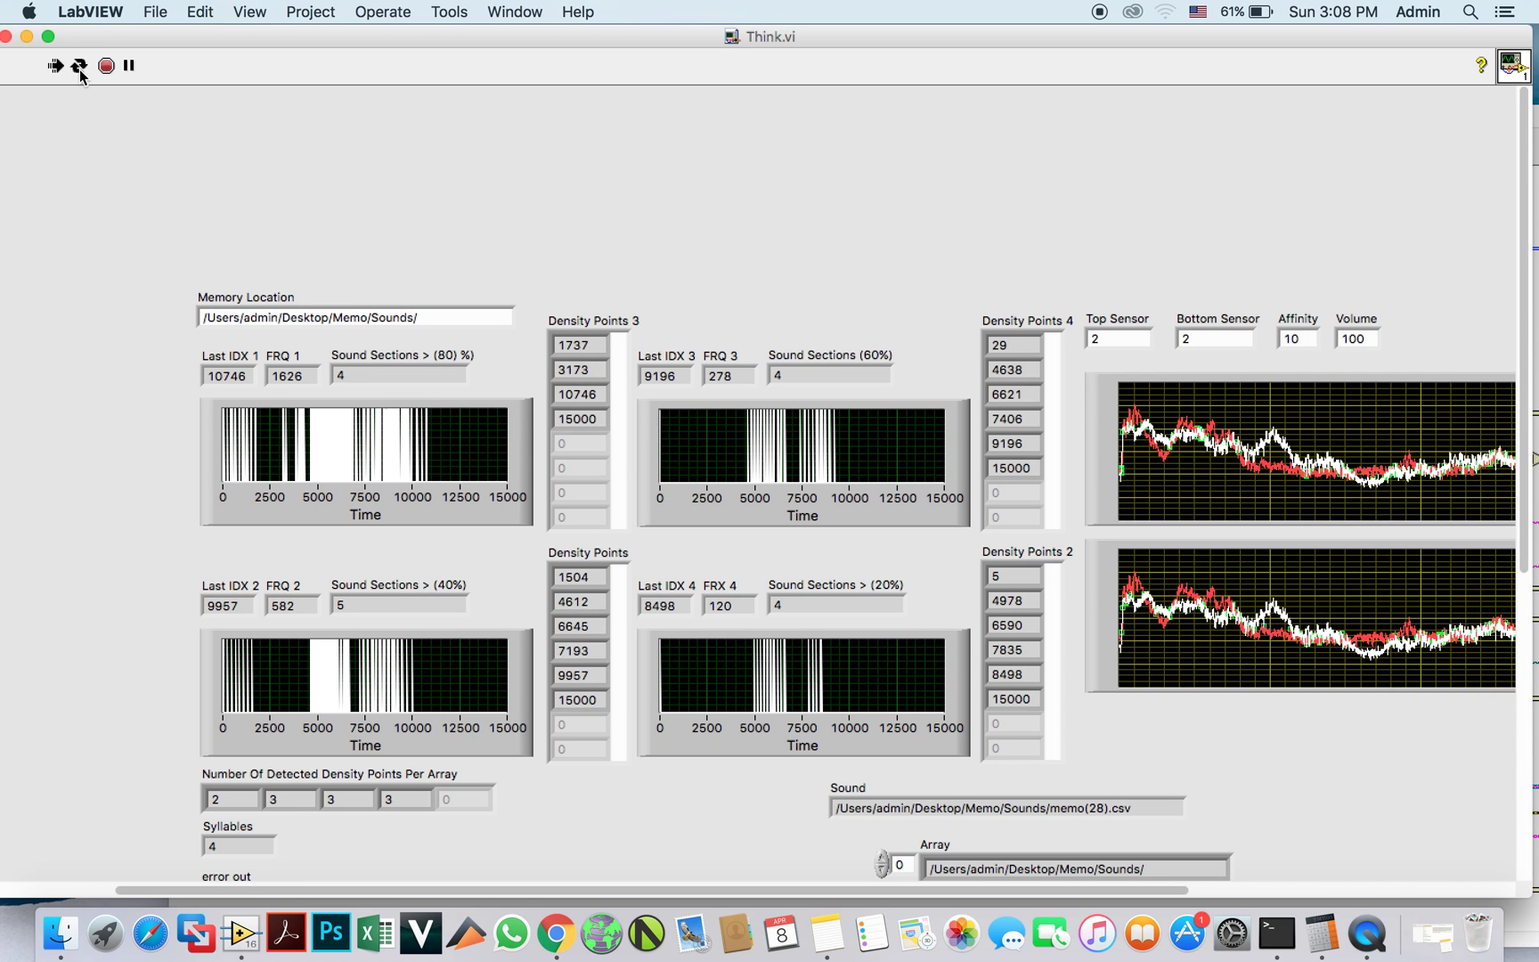
# Stop Think.vi after memo(28).csv, select the top-right waveform graph, and rerun it
pyautogui.click(104, 64)
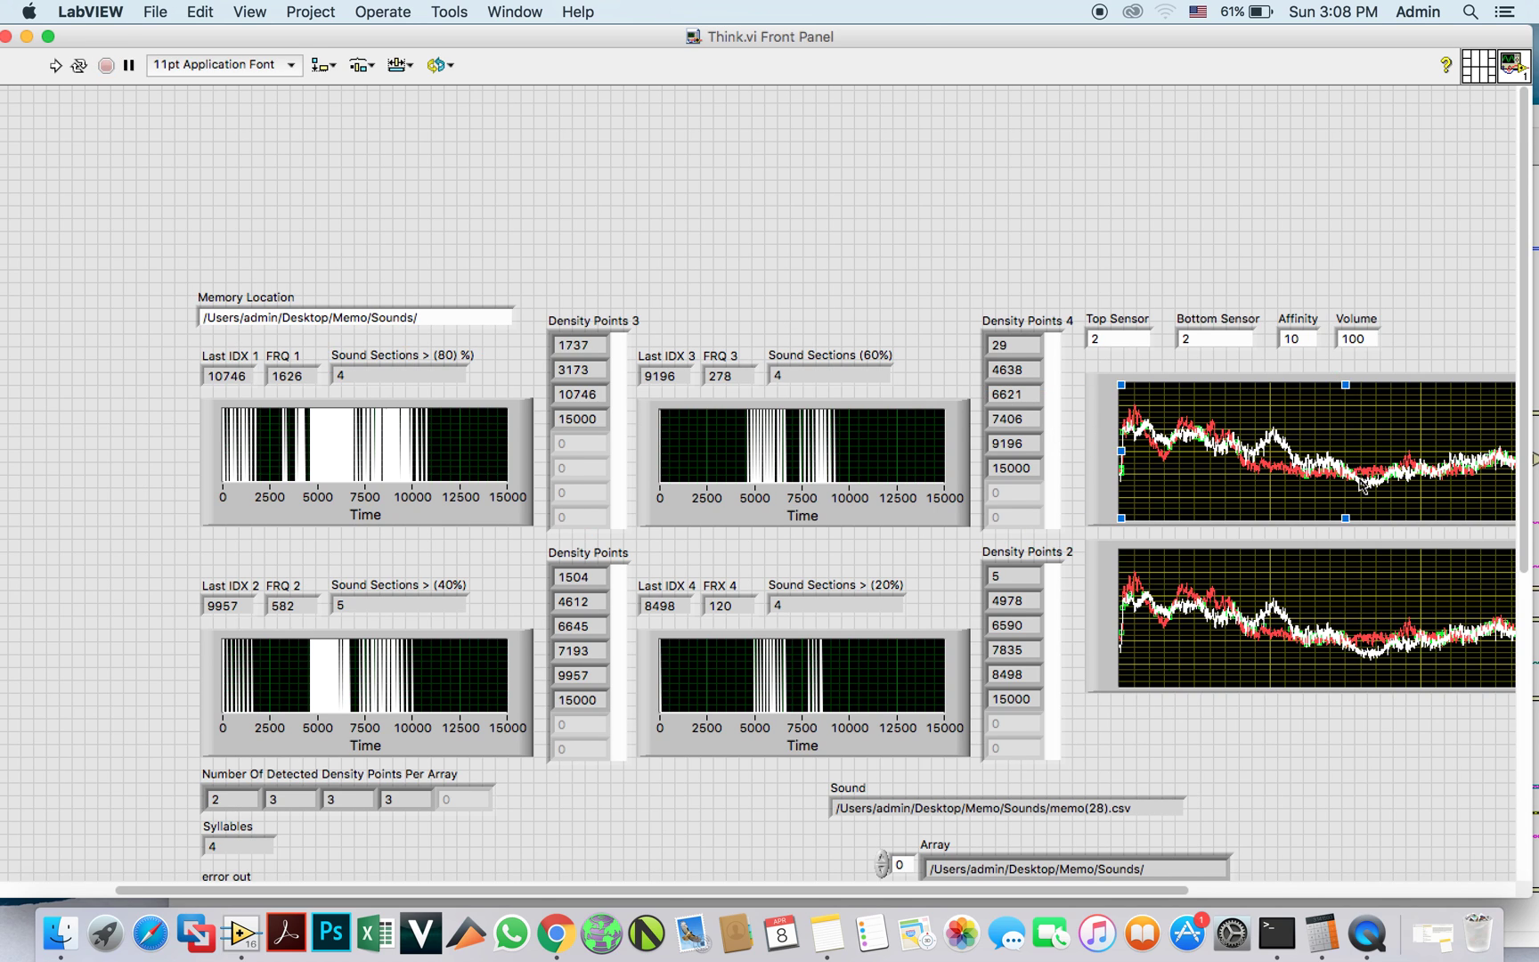
pyautogui.hscroll(5, 1363, 487)
pyautogui.click(868, 398)
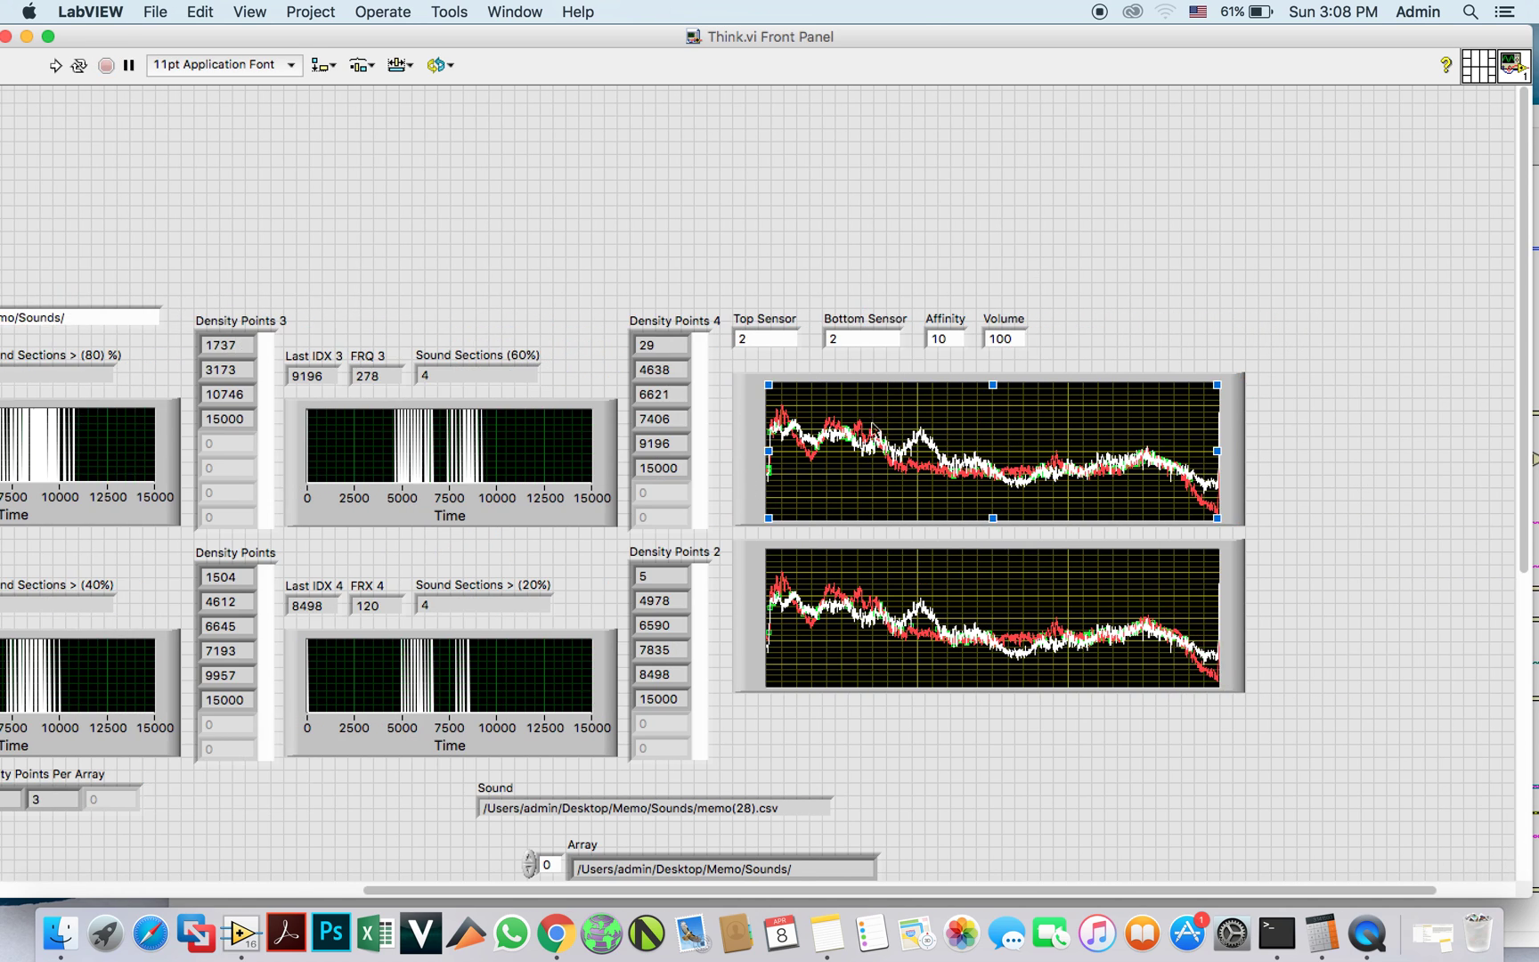
pyautogui.hscroll(-10, 1119, 461)
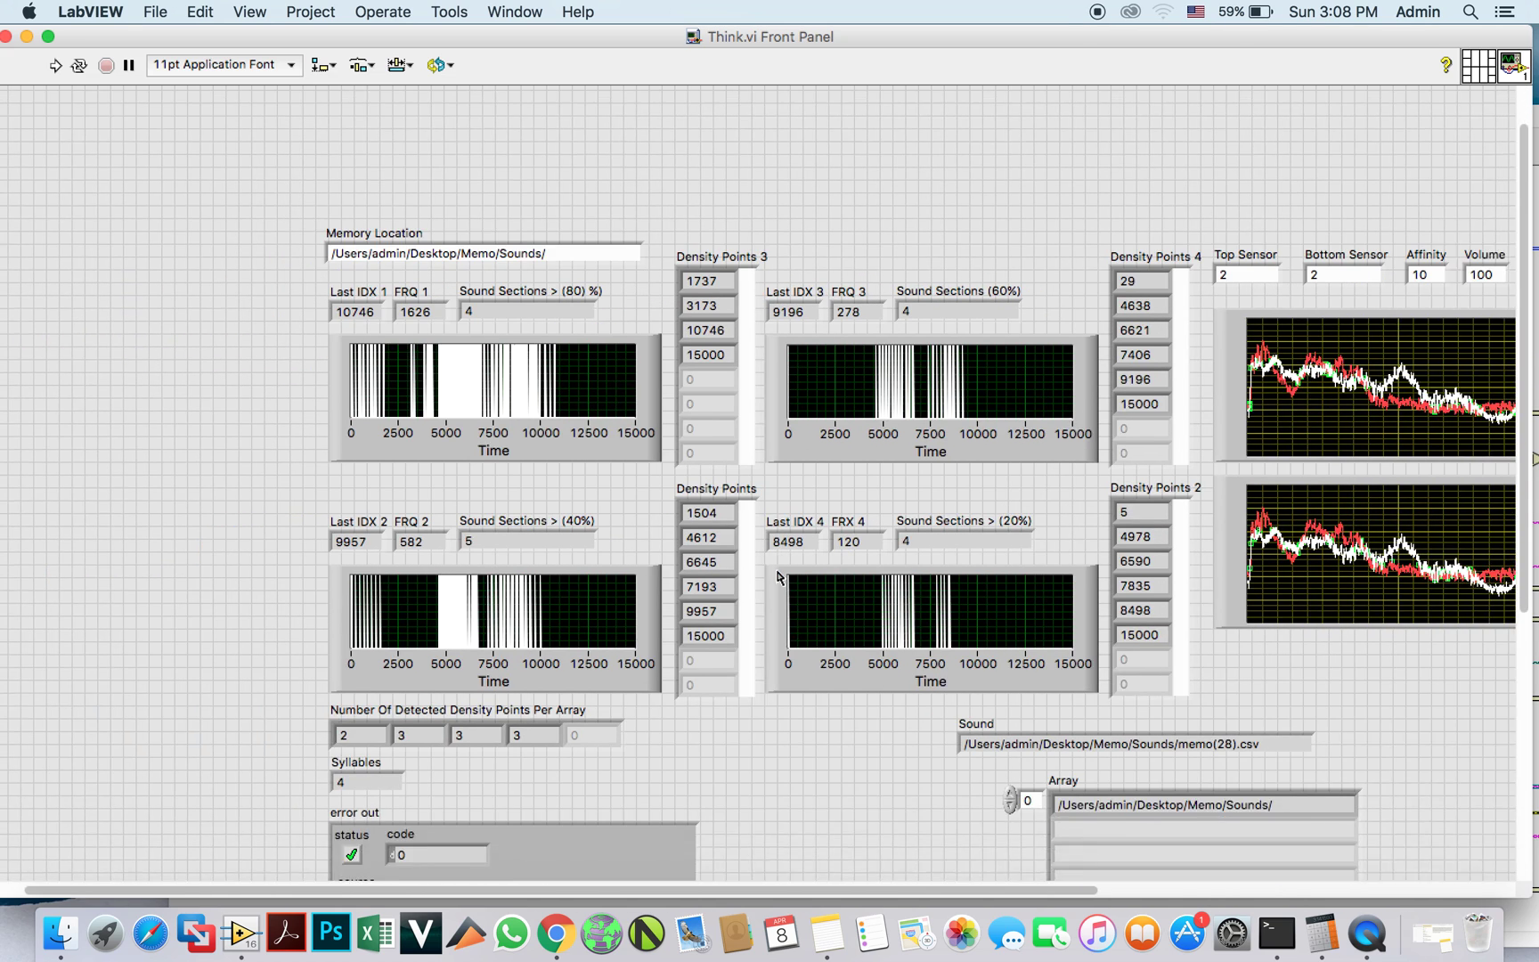
pyautogui.scroll(-3, 1119, 460)
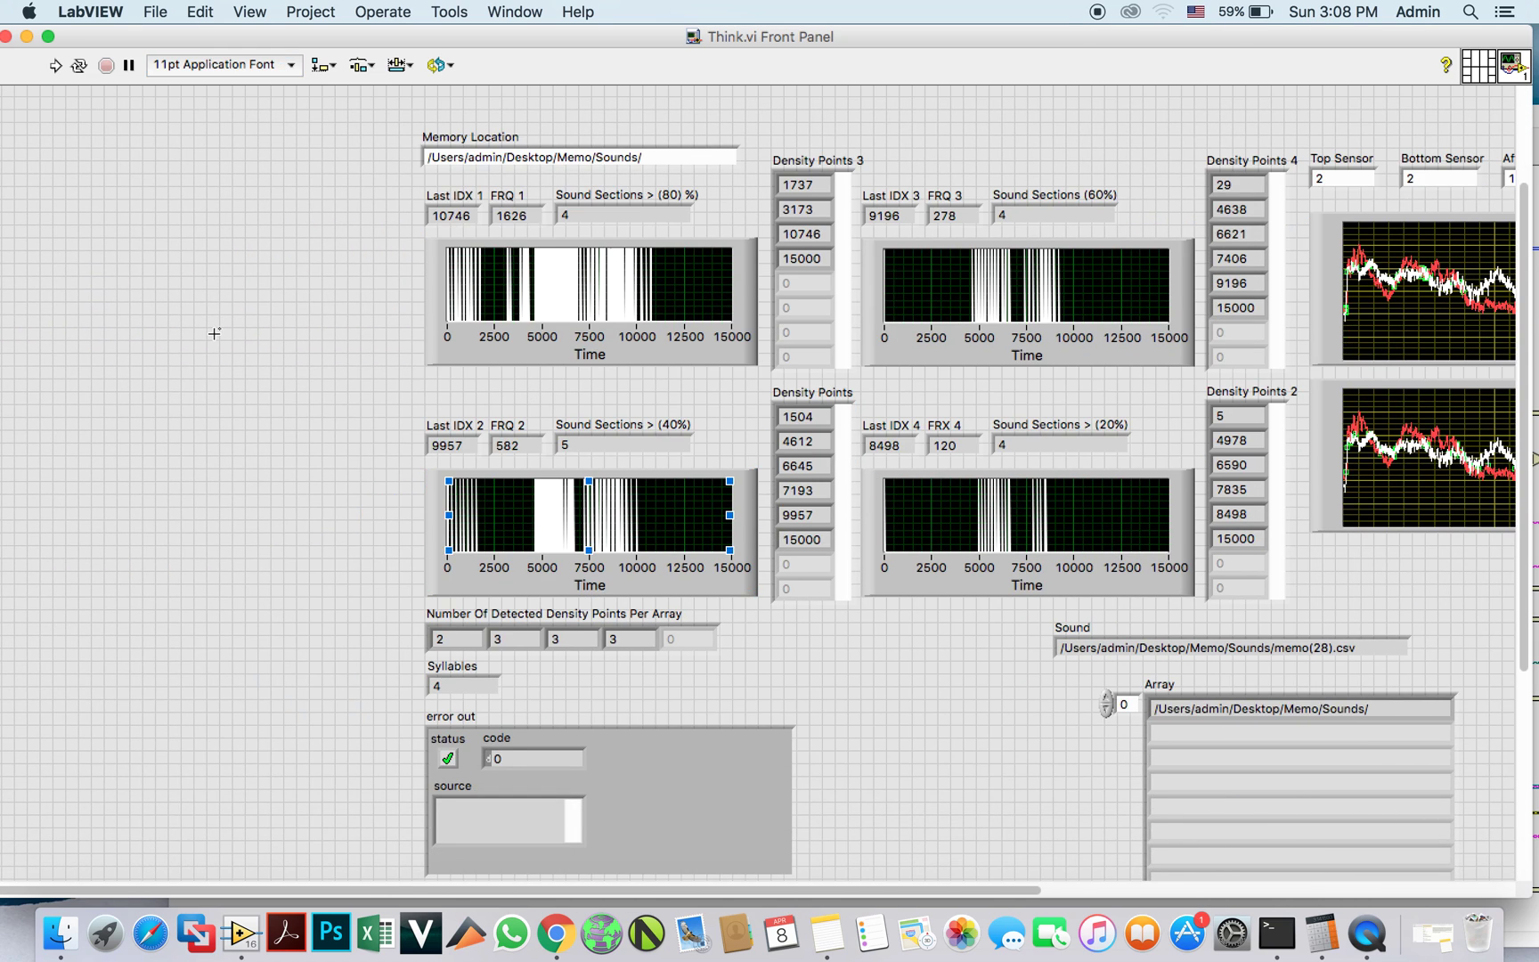
pyautogui.hscroll(2, 214, 333)
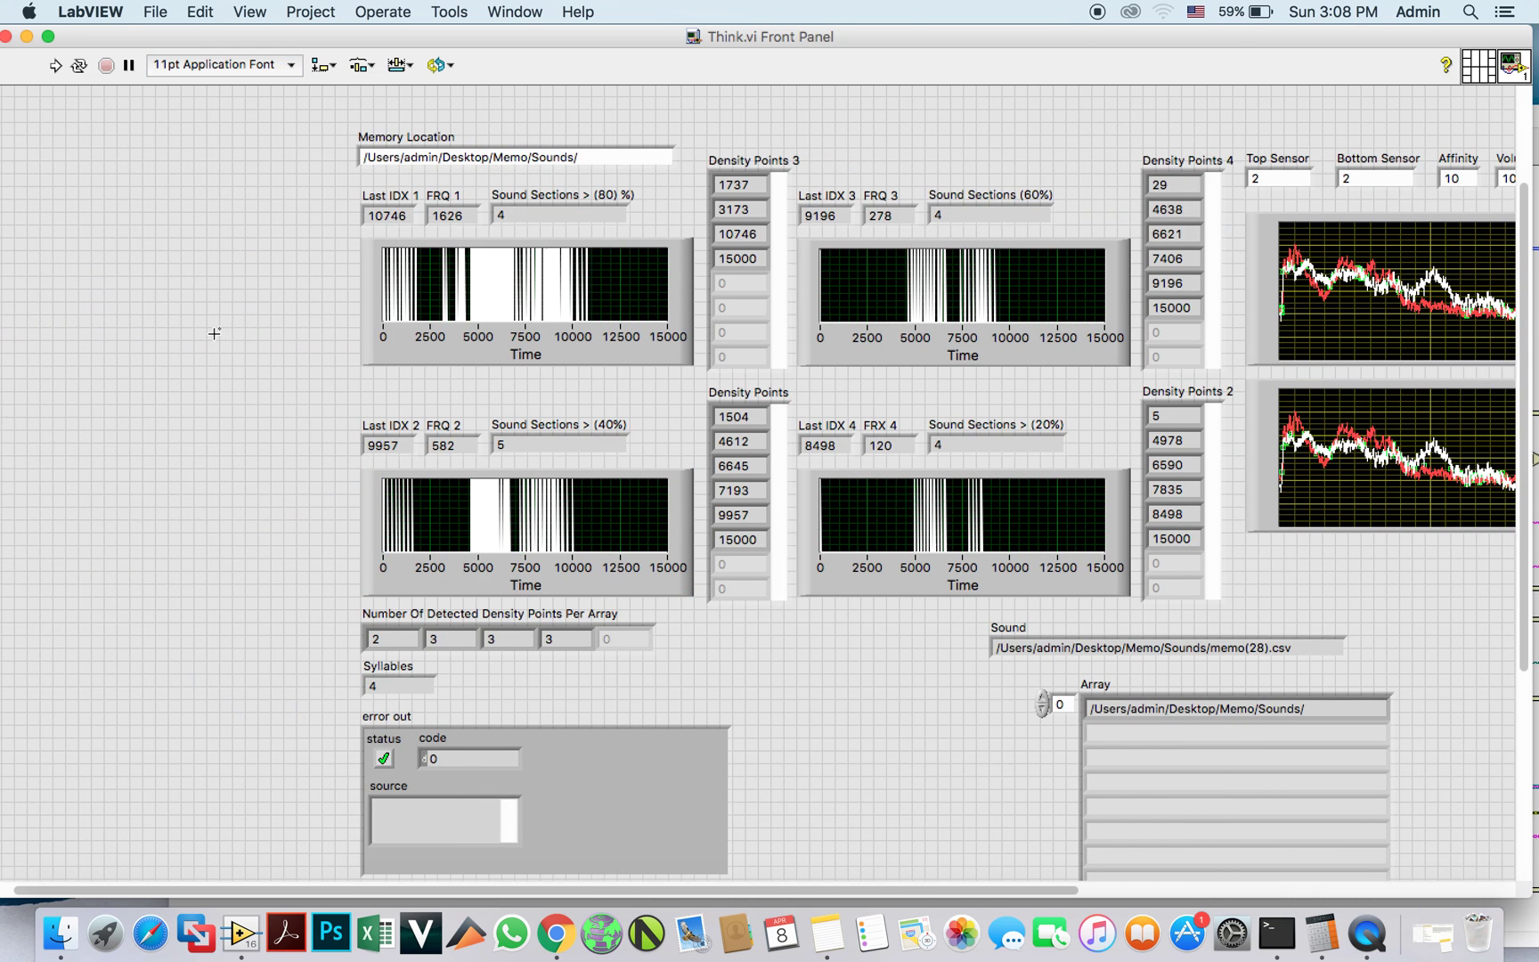
pyautogui.click(79, 66)
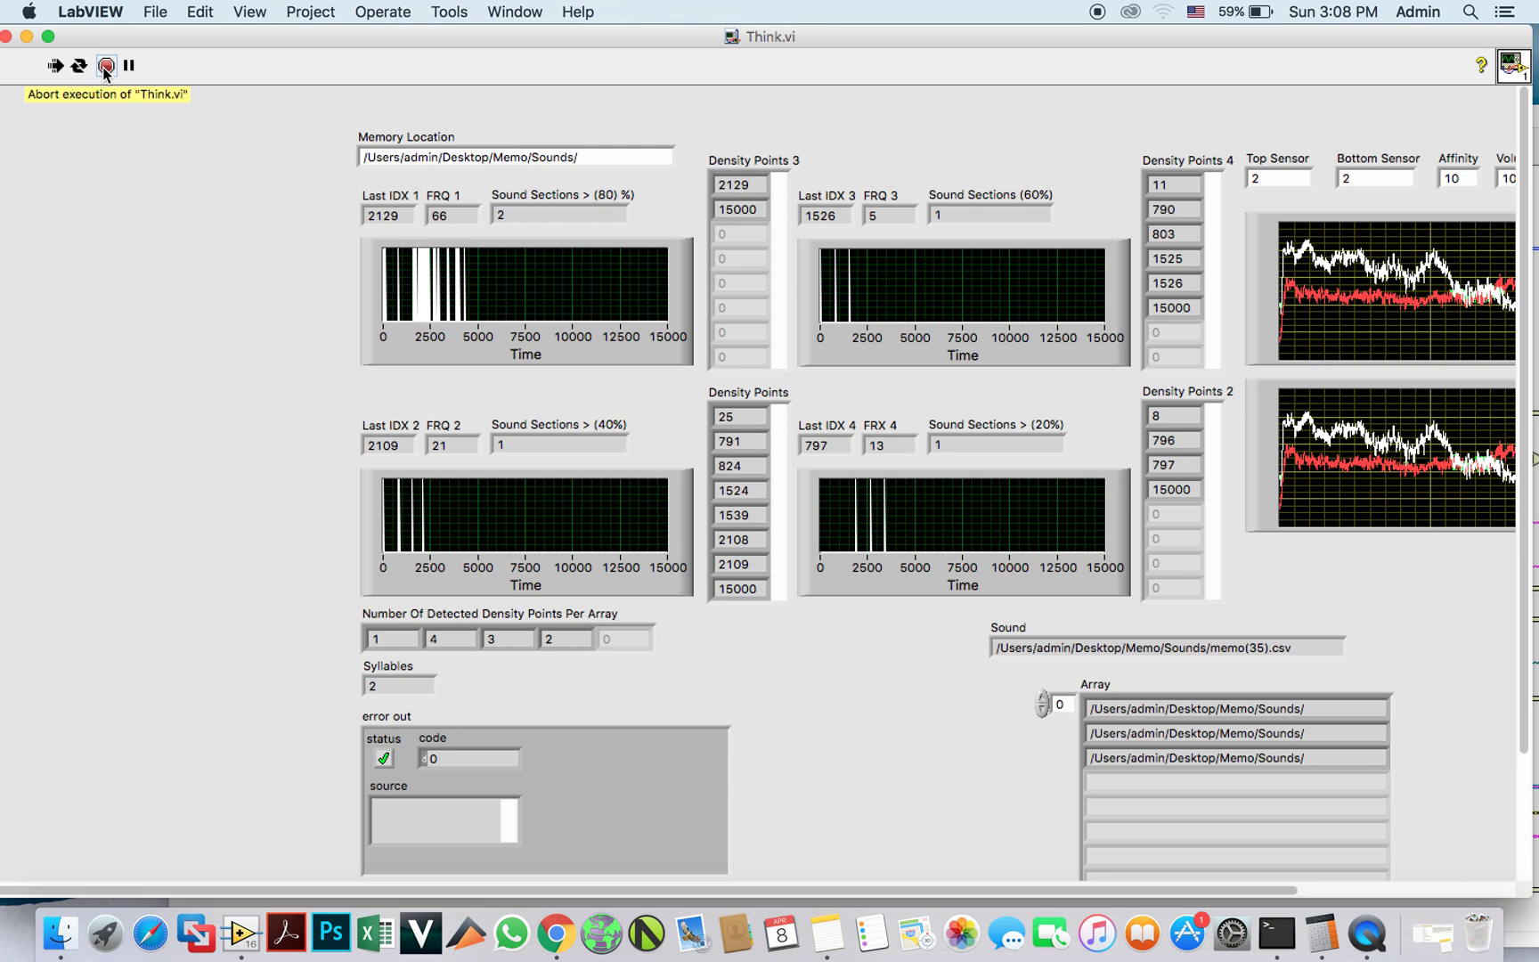
# Abort, restart and abort Think.vi, leaving memo(46).csv at 3 syllables, then open Notes
pyautogui.click(106, 66)
pyautogui.click(80, 65)
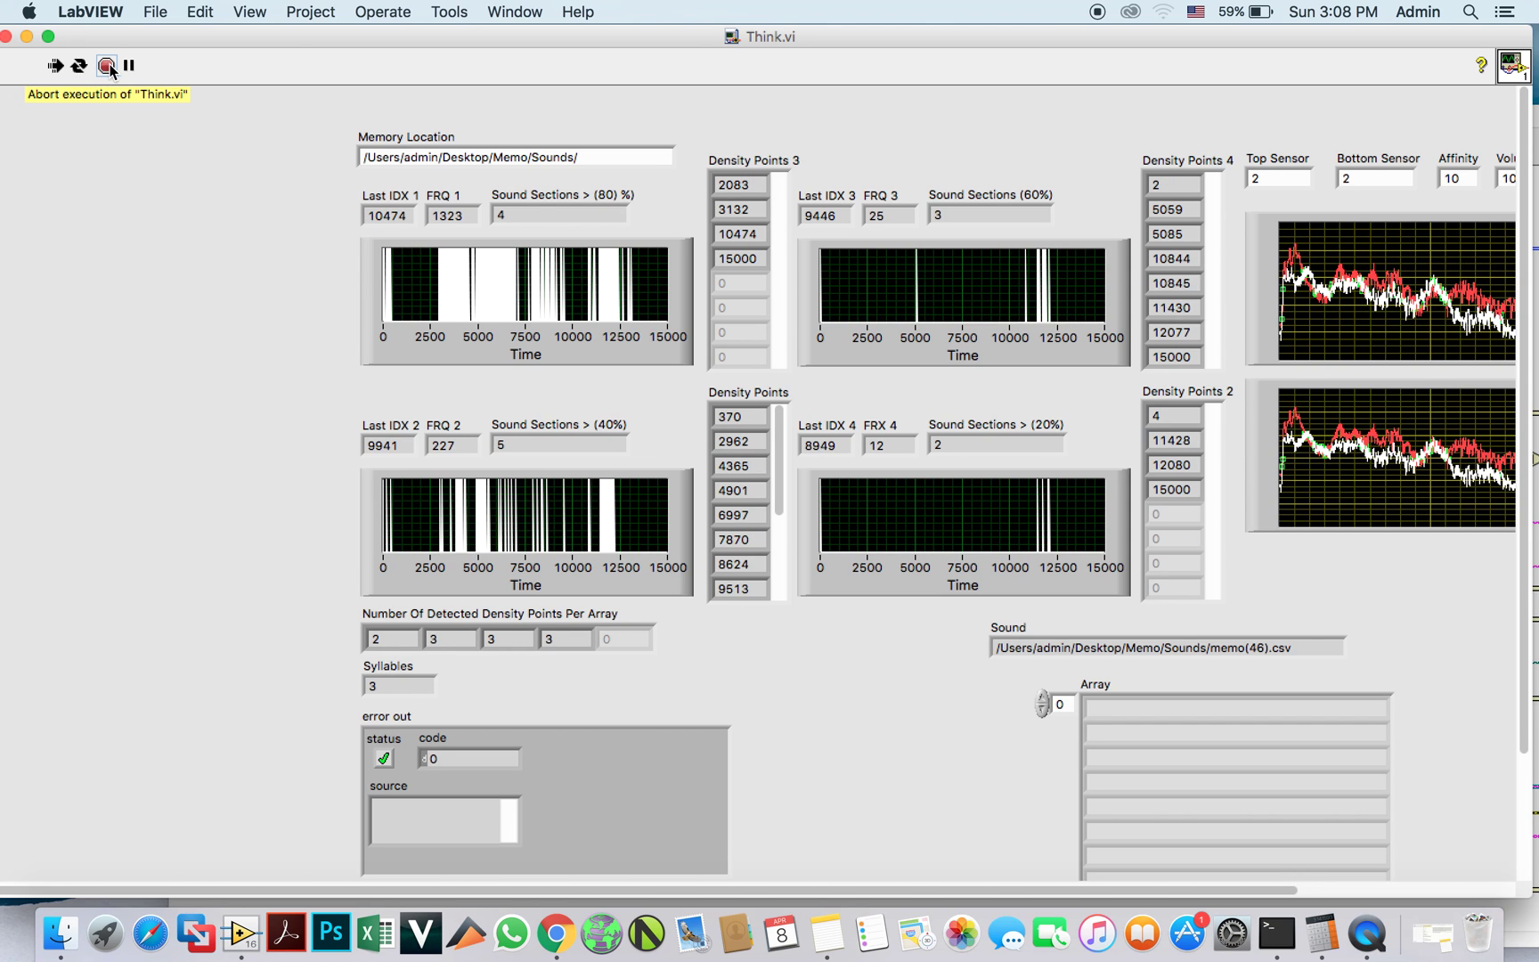
pyautogui.click(107, 66)
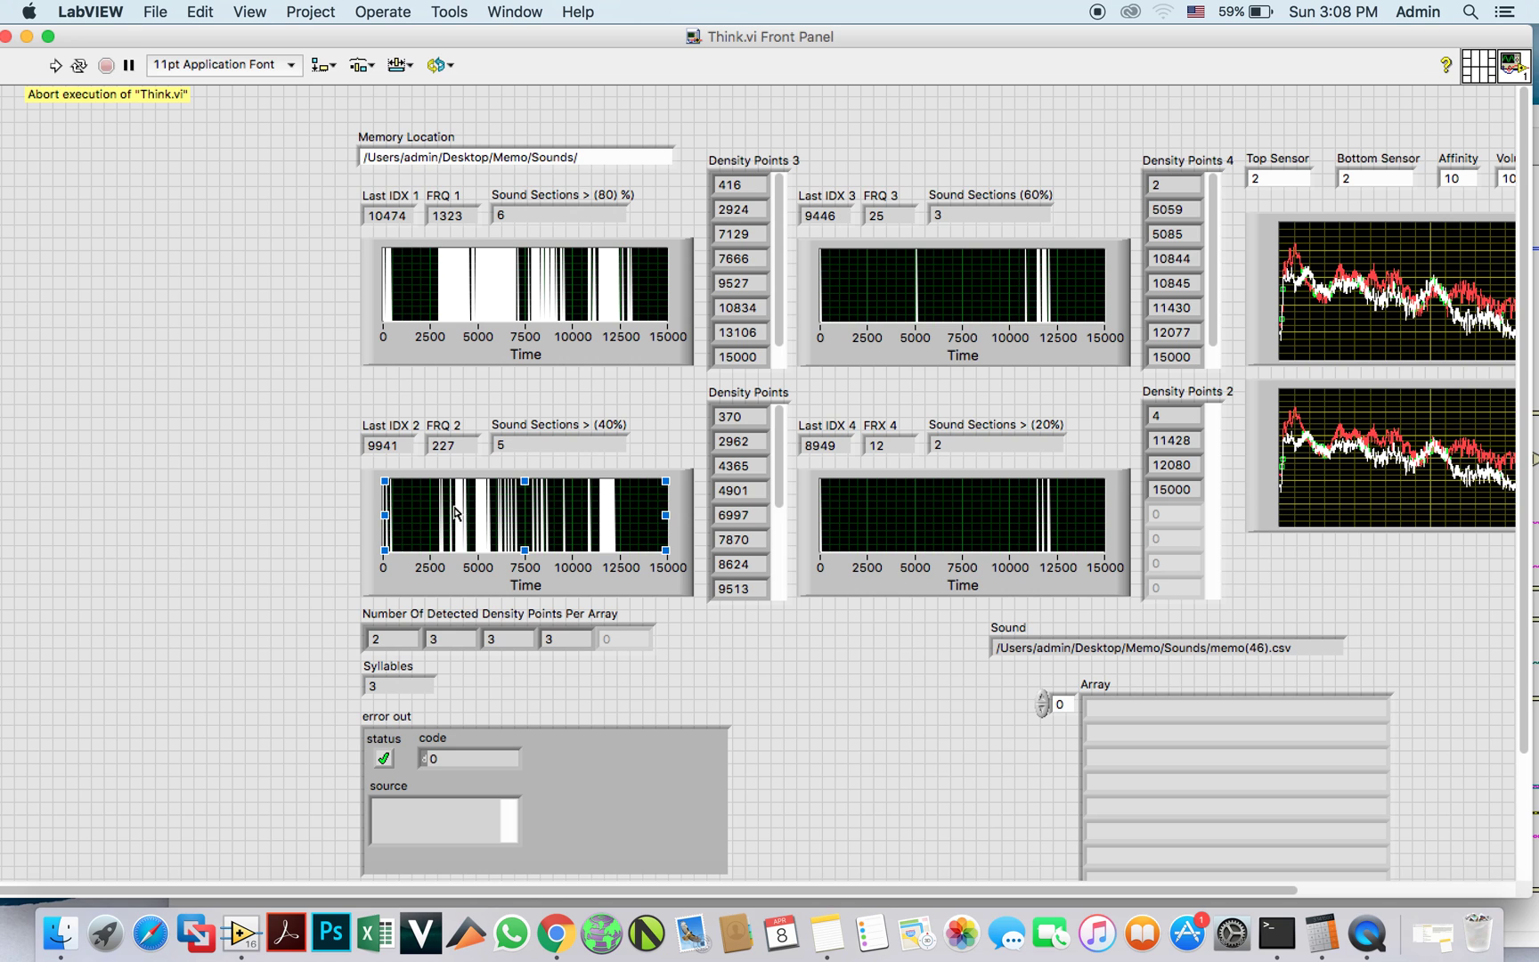
pyautogui.click(825, 934)
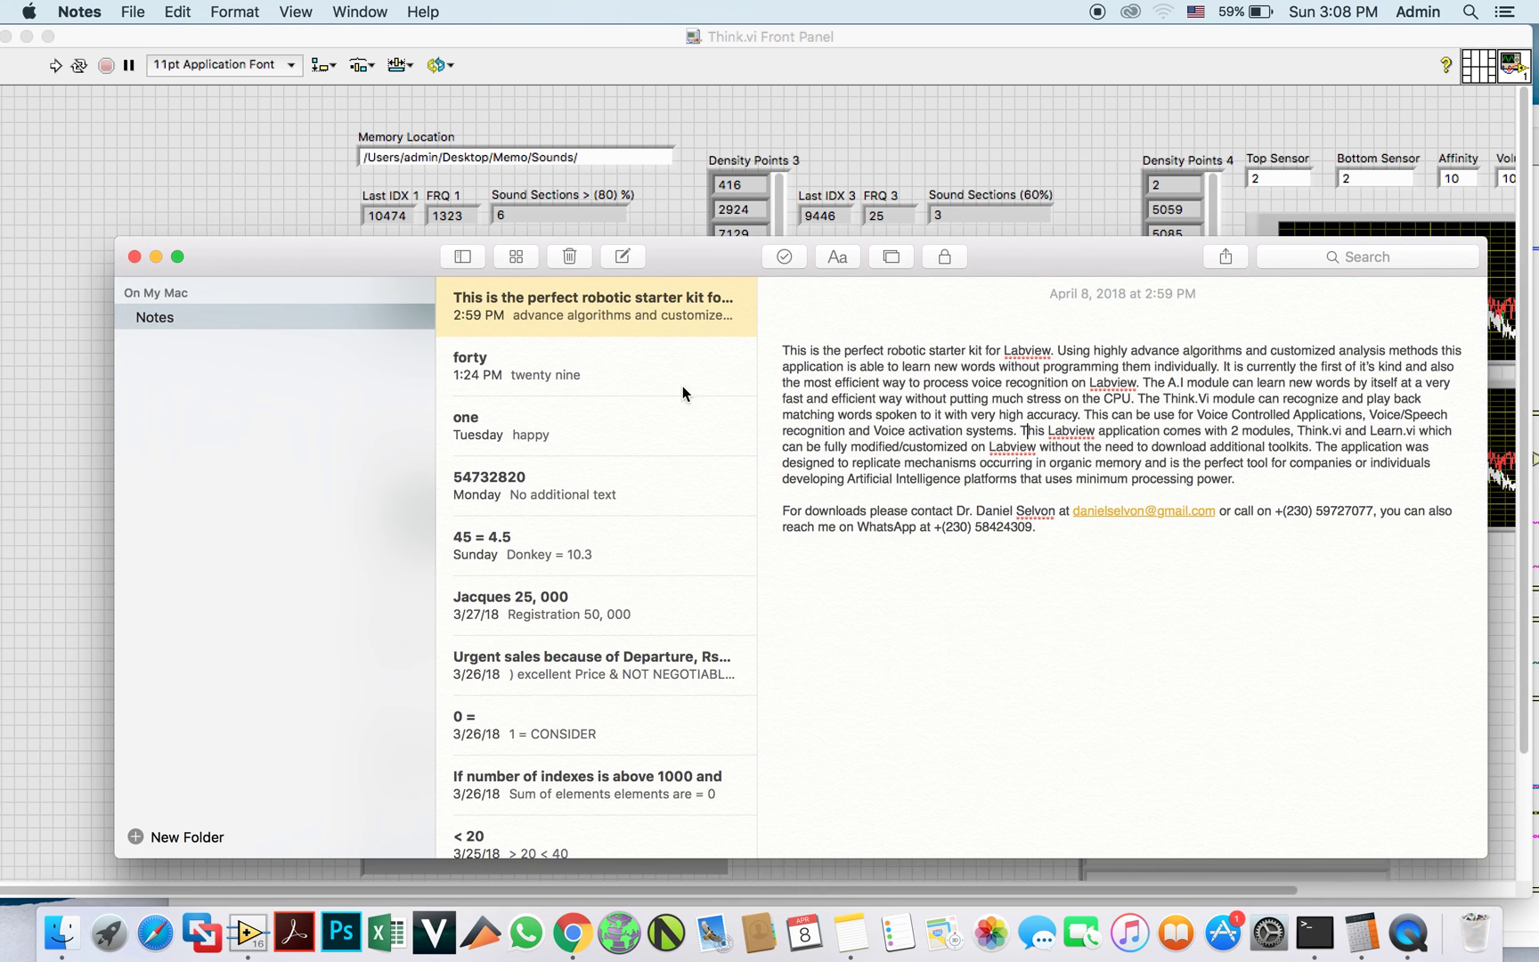
# View the word-list note, then run Think.vi until it analyses memo(21).csv
pyautogui.click(659, 363)
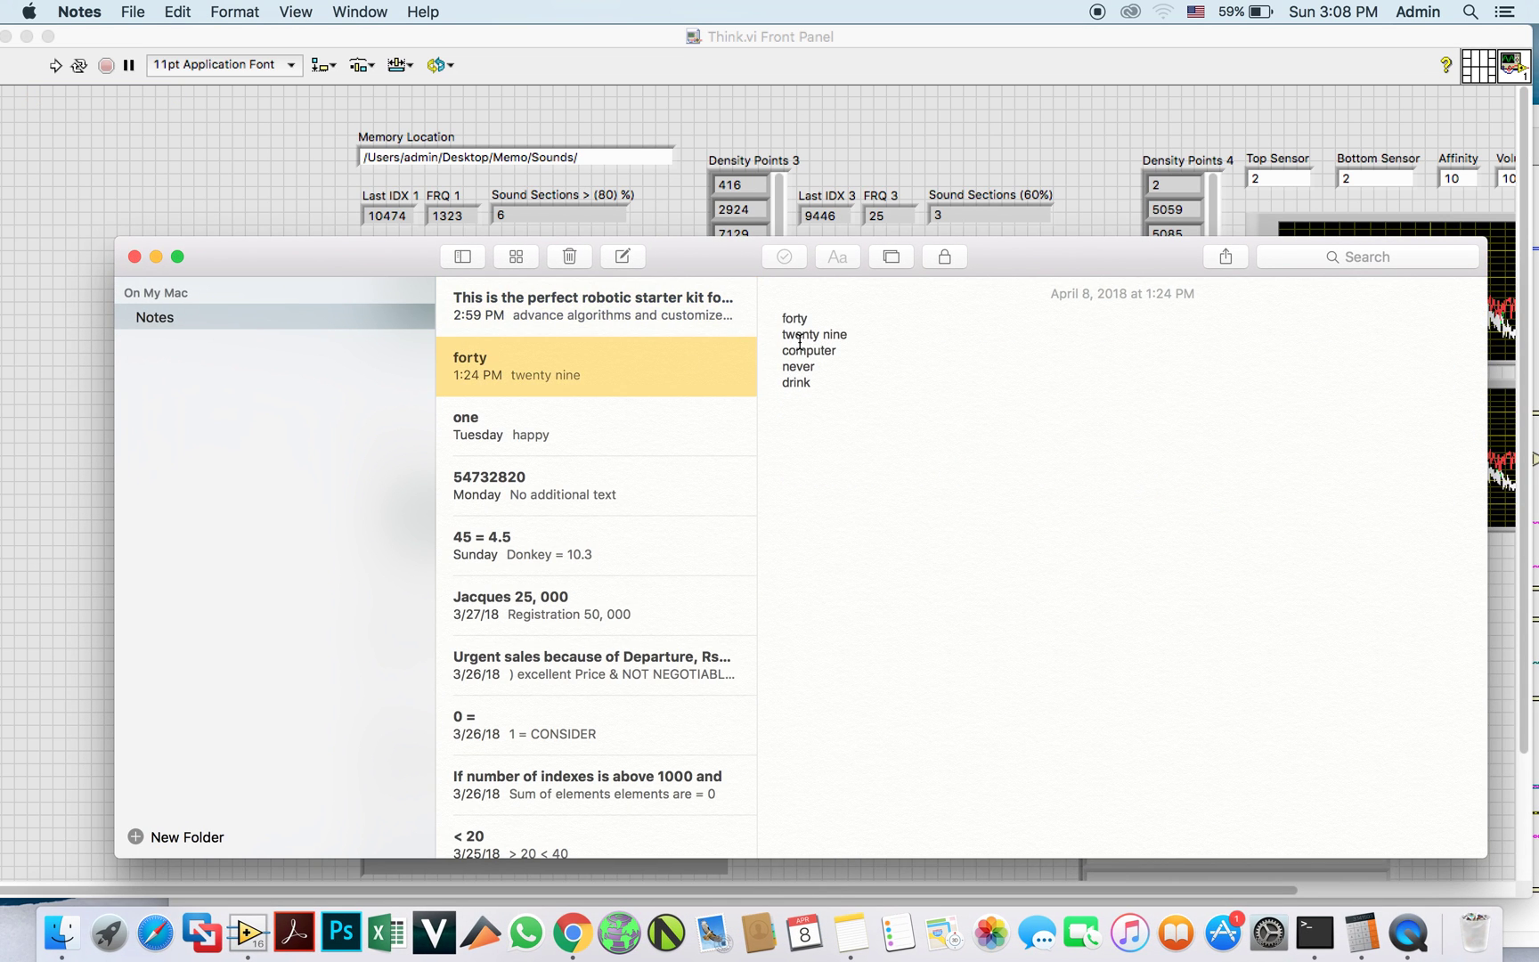
pyautogui.click(677, 78)
pyautogui.click(79, 68)
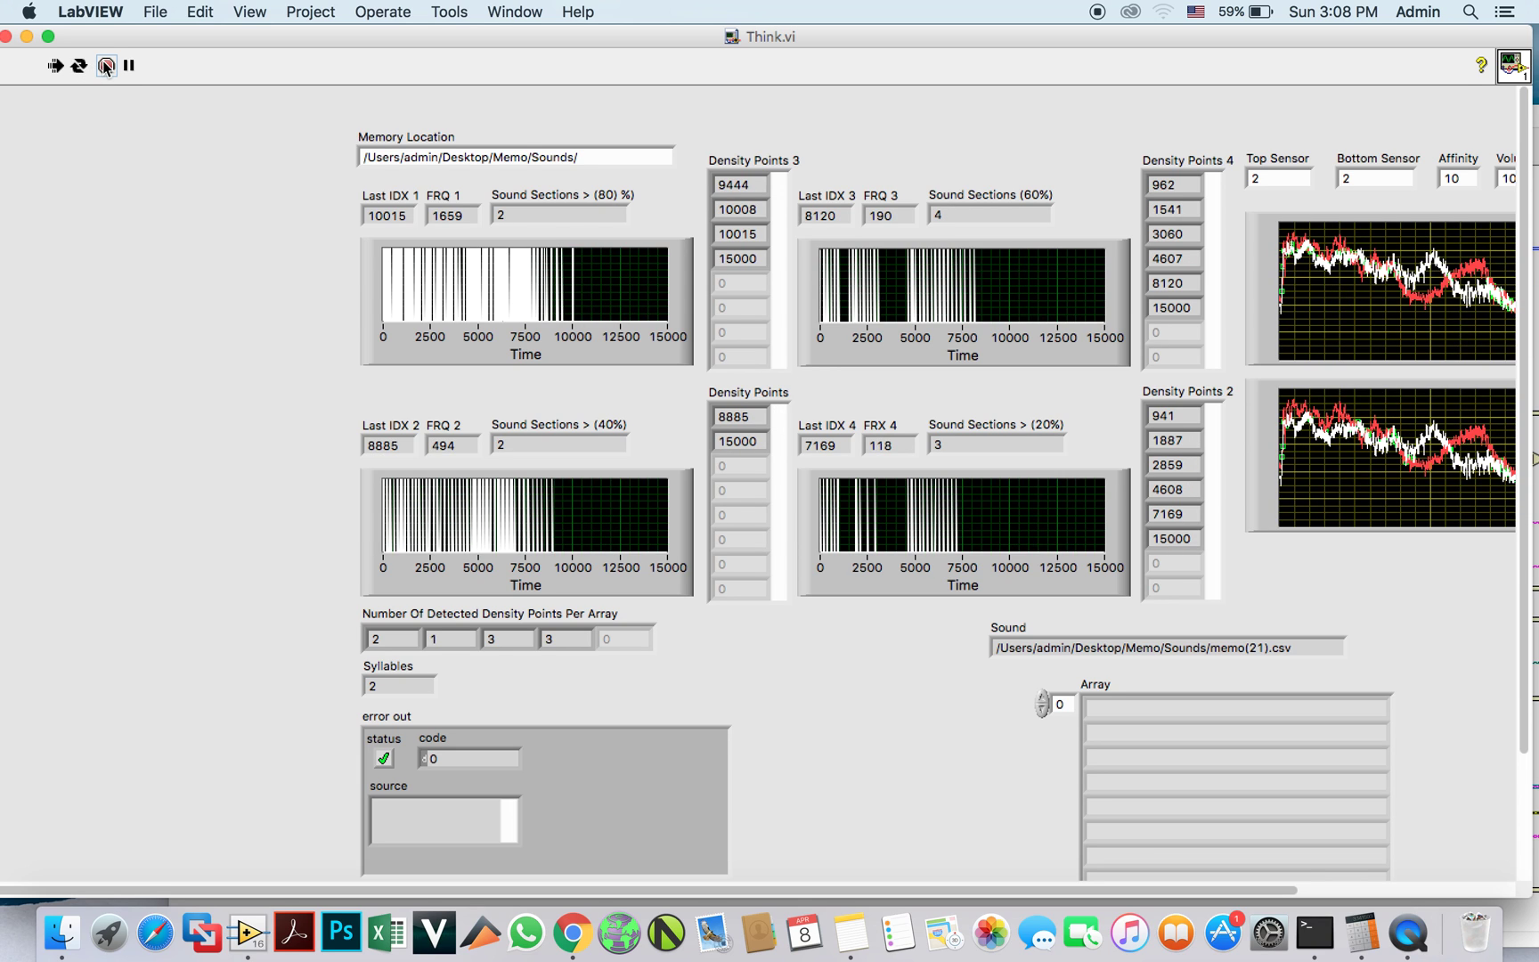
pyautogui.click(107, 66)
# Select the lower-left density graph and the Density Points 3 array
pyautogui.click(543, 512)
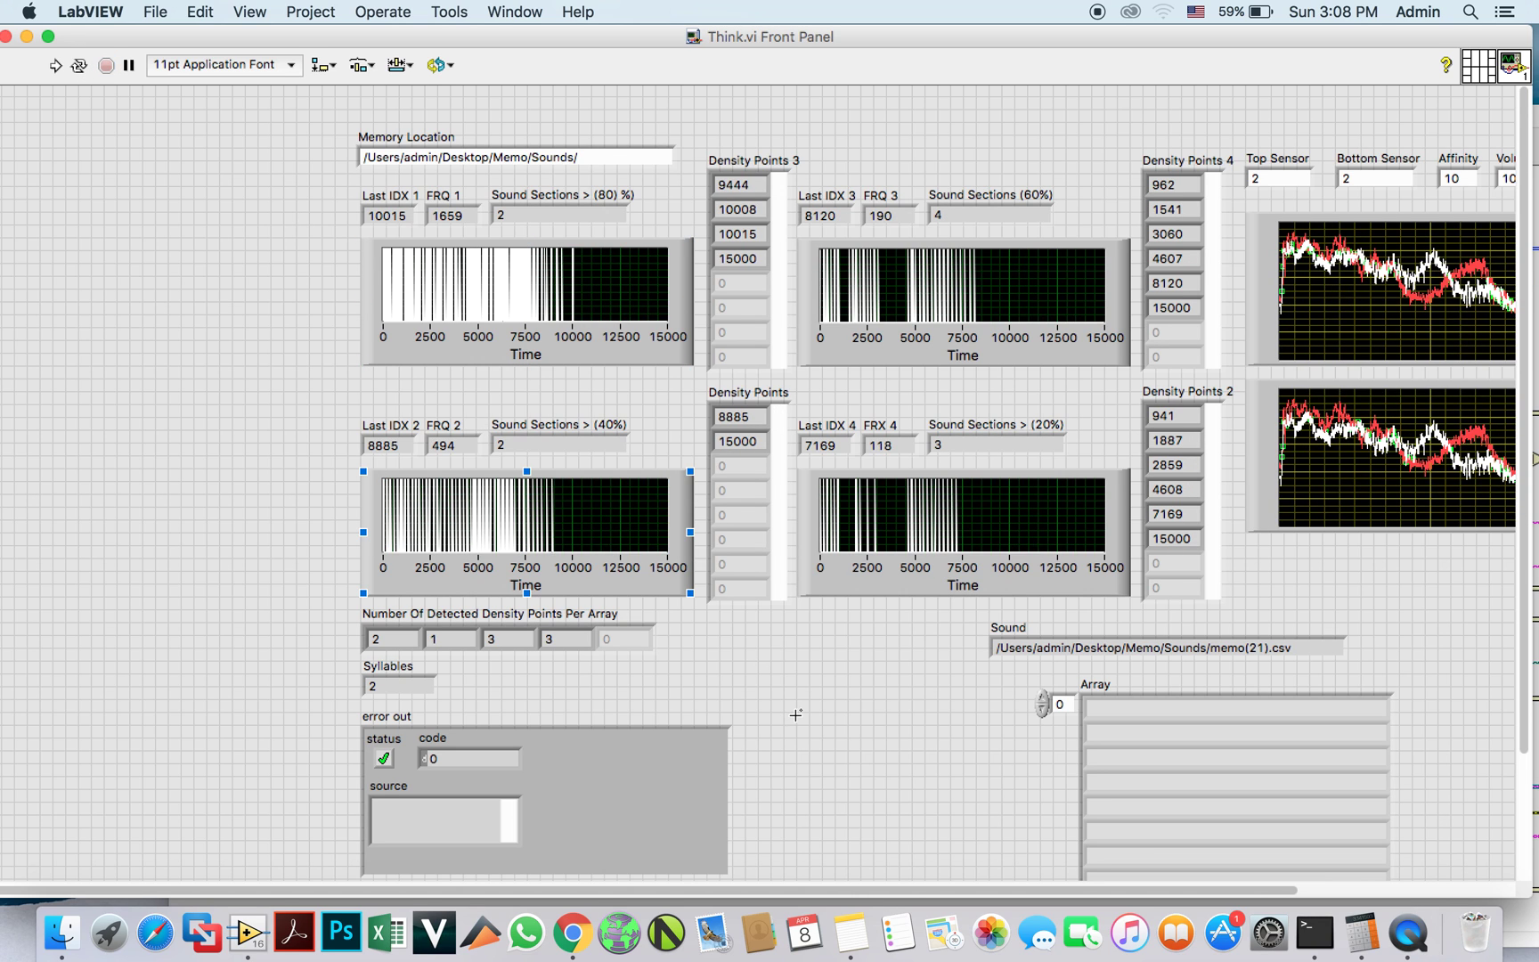
pyautogui.click(781, 243)
pyautogui.hotkey('ctrl', 'Up')
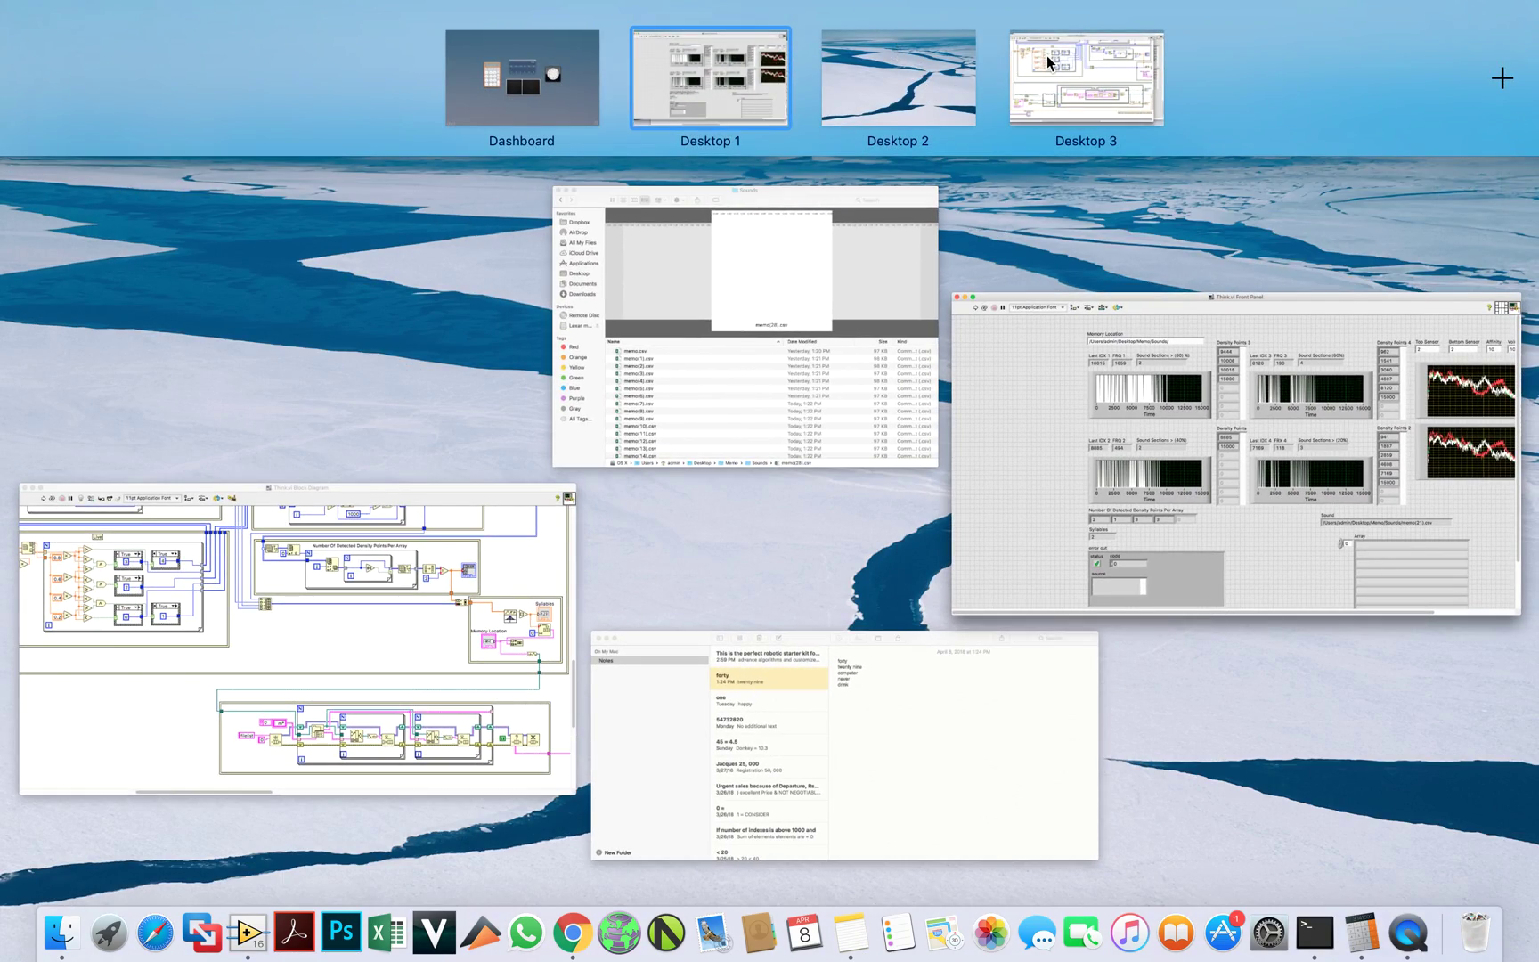
# On Desktop 3, bring Learn.vi's front panel forward and select its Stored Waveform graph
pyautogui.click(1048, 62)
pyautogui.hotkey('ctrl', 'Up')
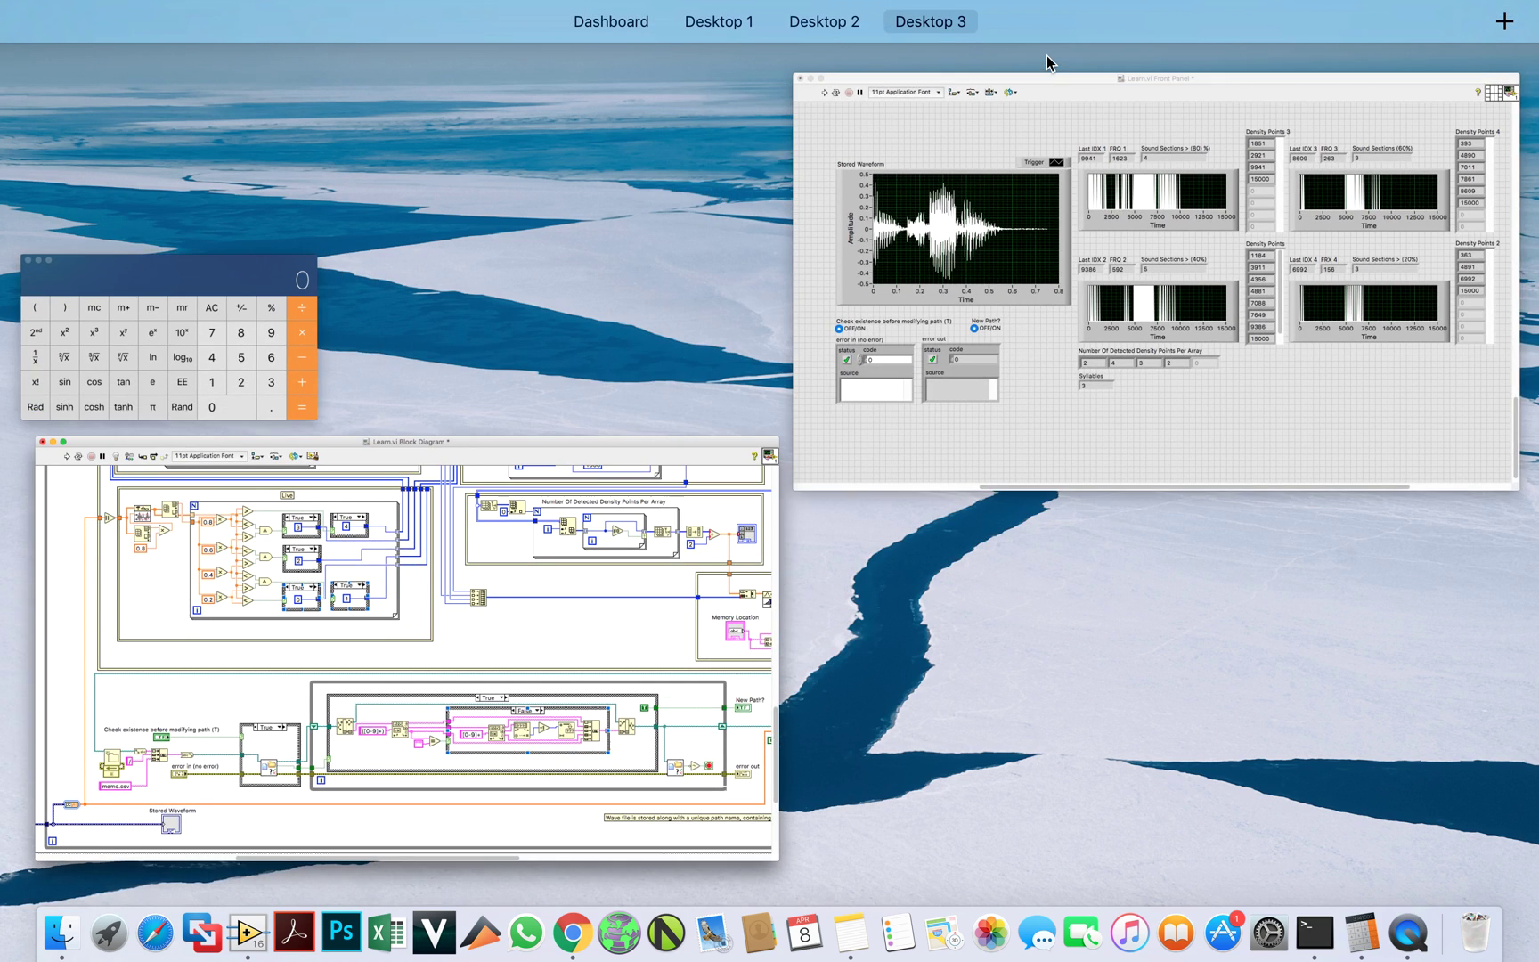
pyautogui.click(1097, 259)
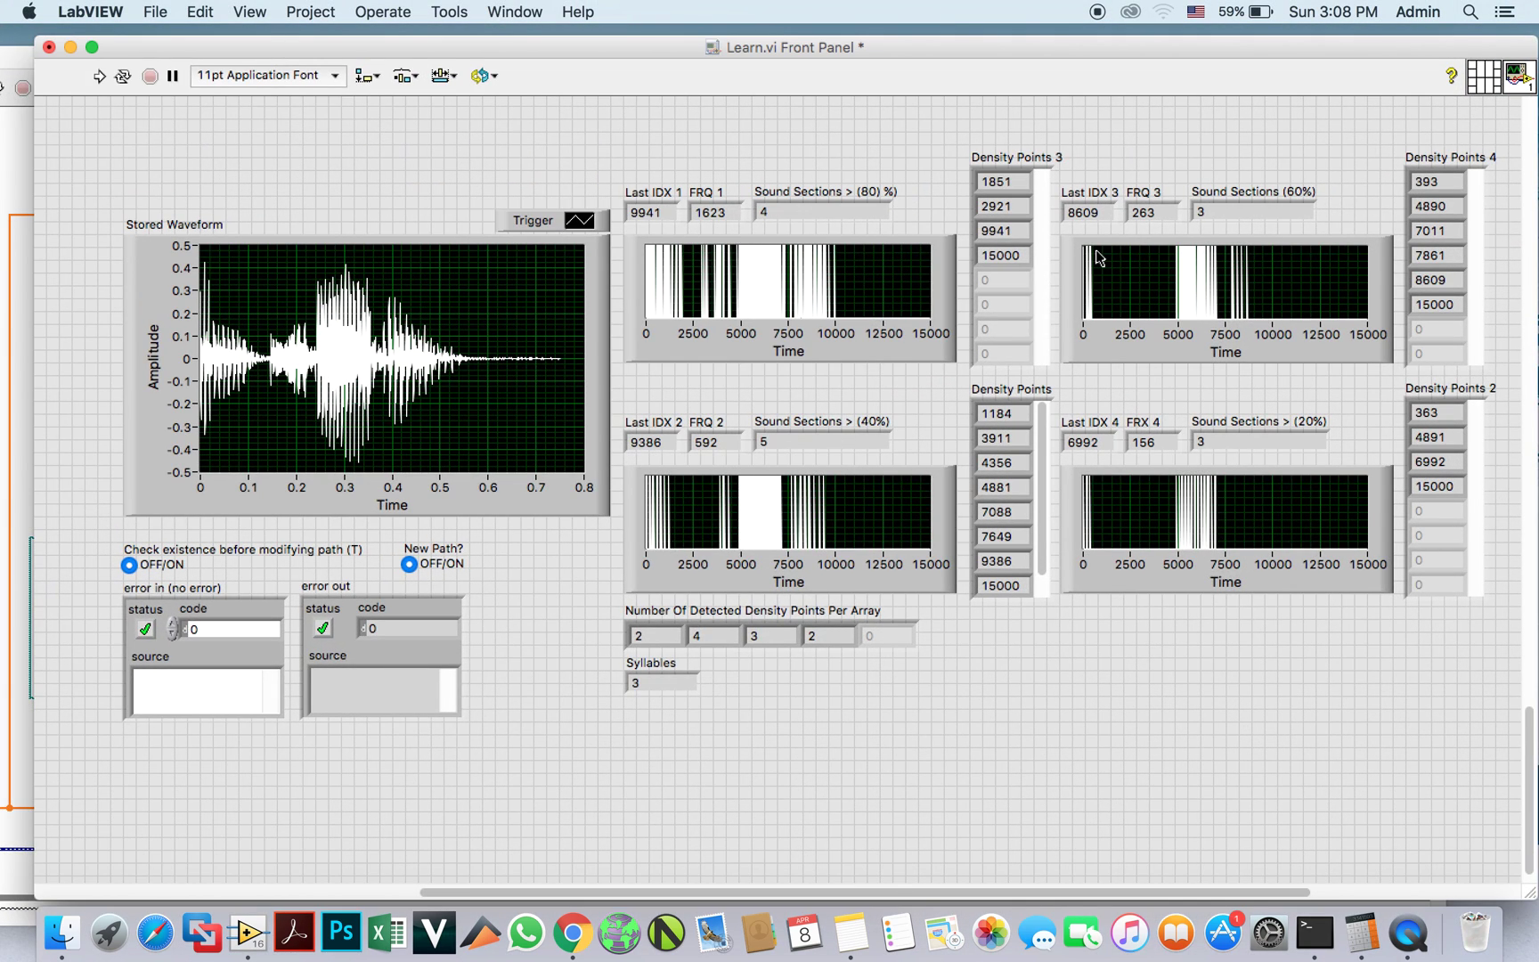
pyautogui.click(529, 289)
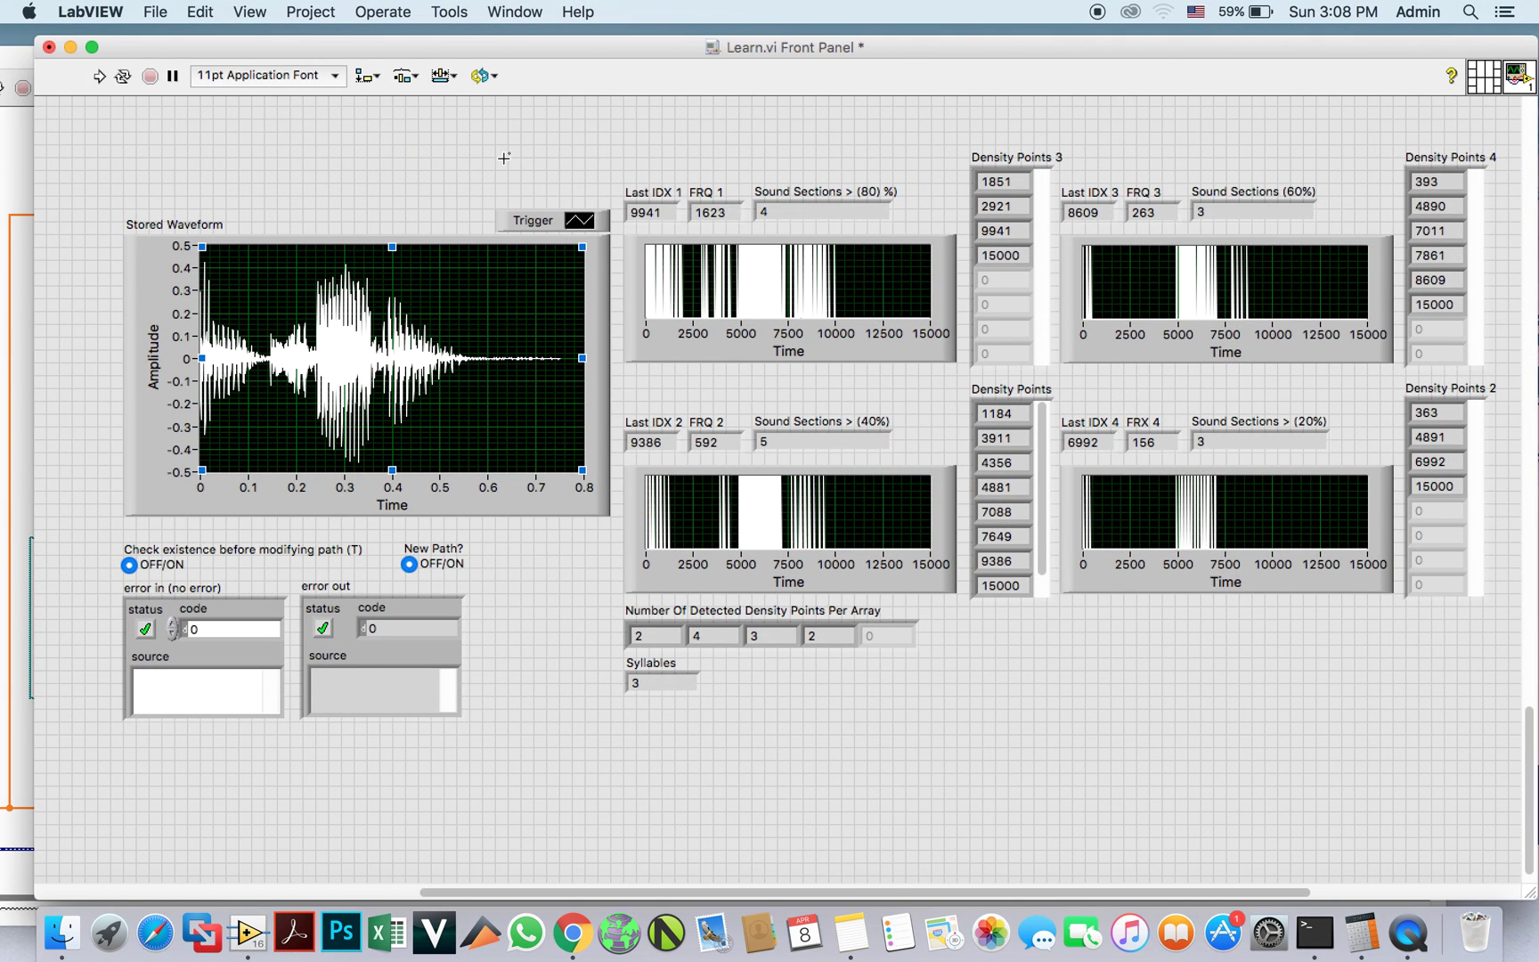